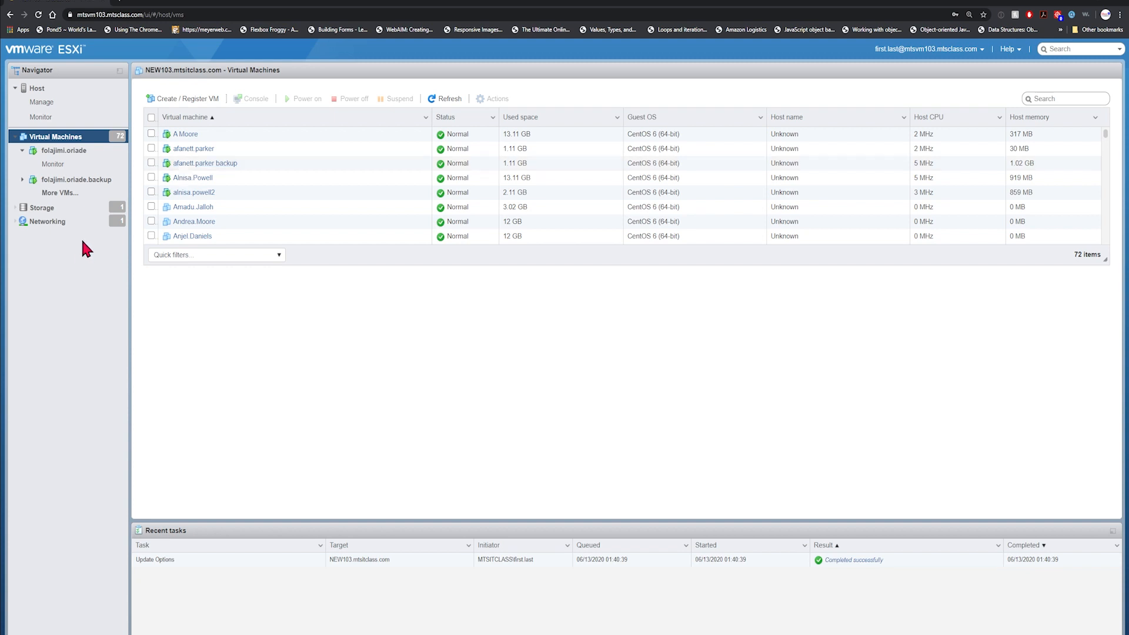
Start a new virtual machine and name it first.last.
click(183, 103)
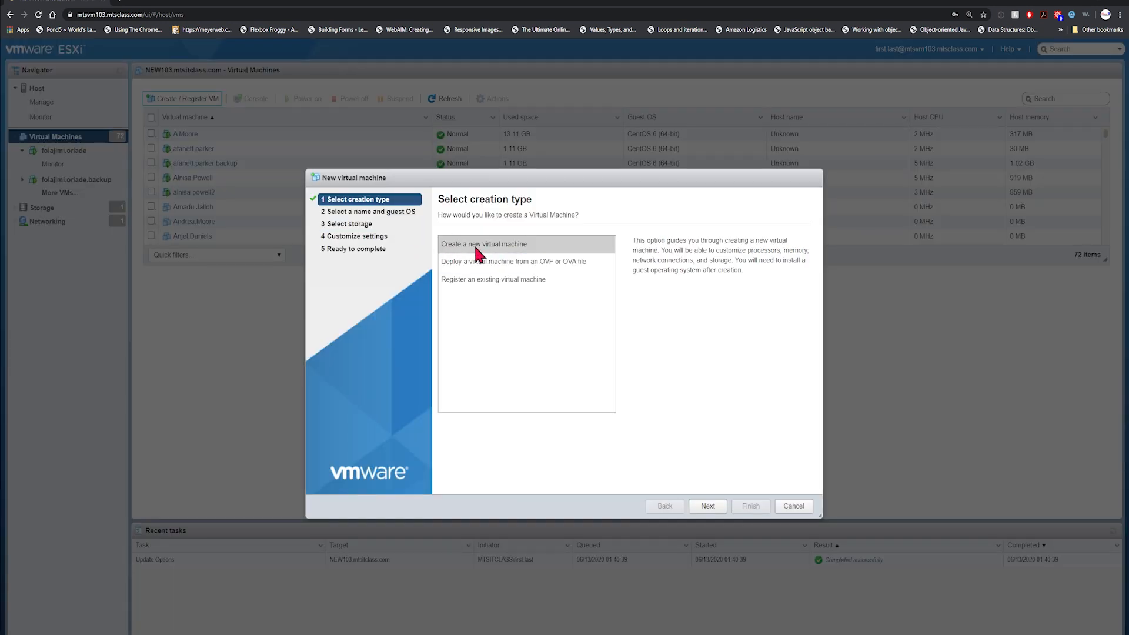
click(708, 506)
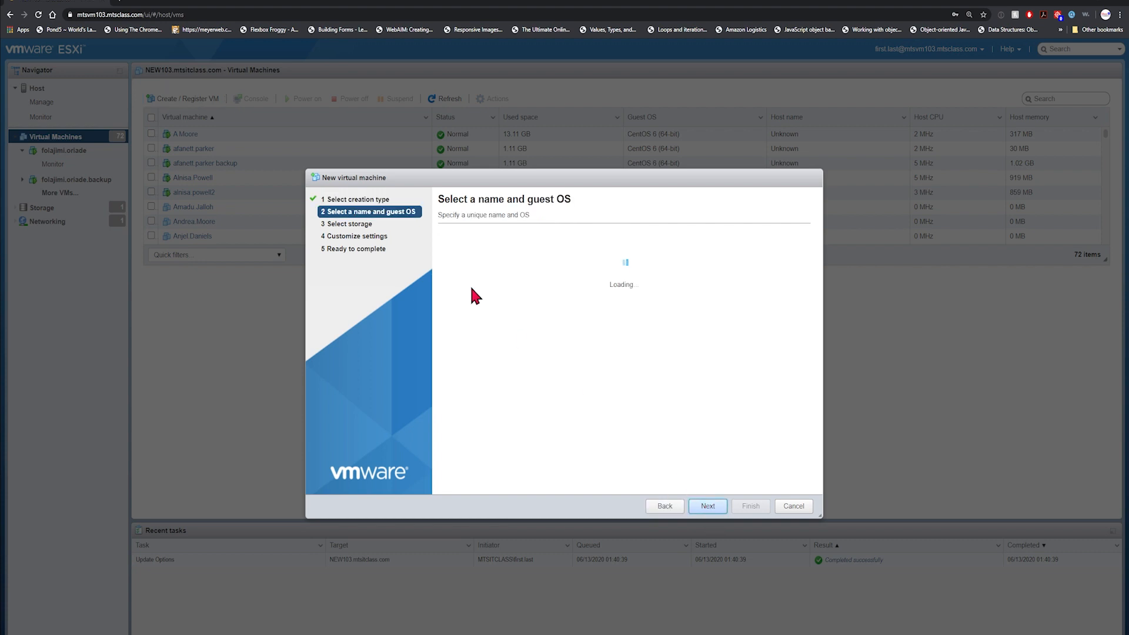
click(488, 256)
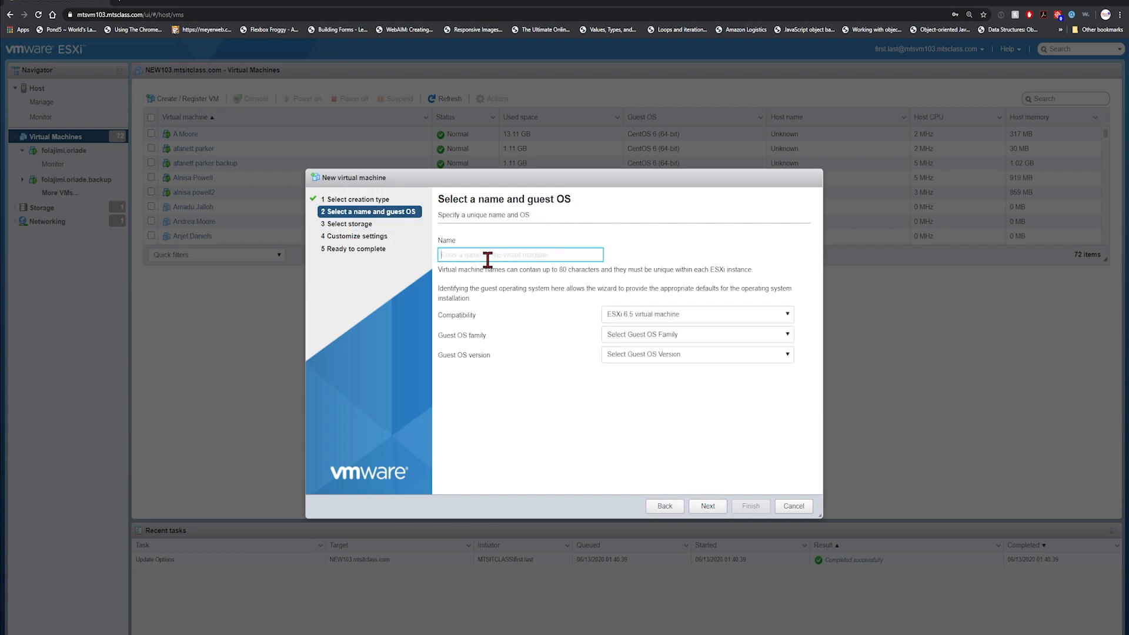
text(first.last)
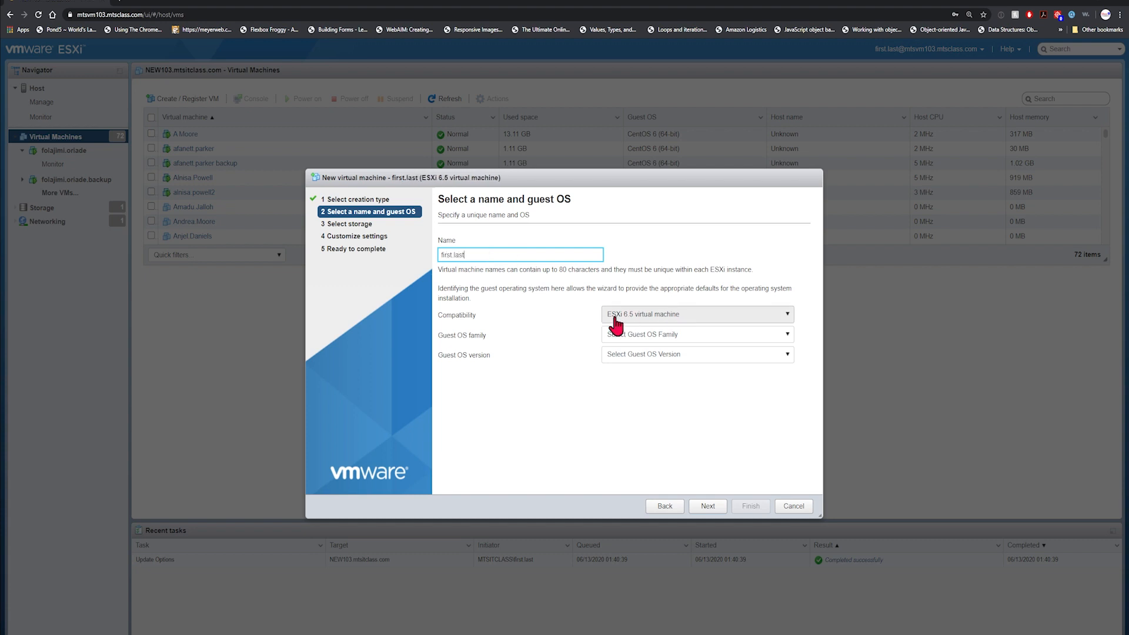
Choose Linux as the guest OS family and CentOS 6 (64-bit) as the version.
click(706, 336)
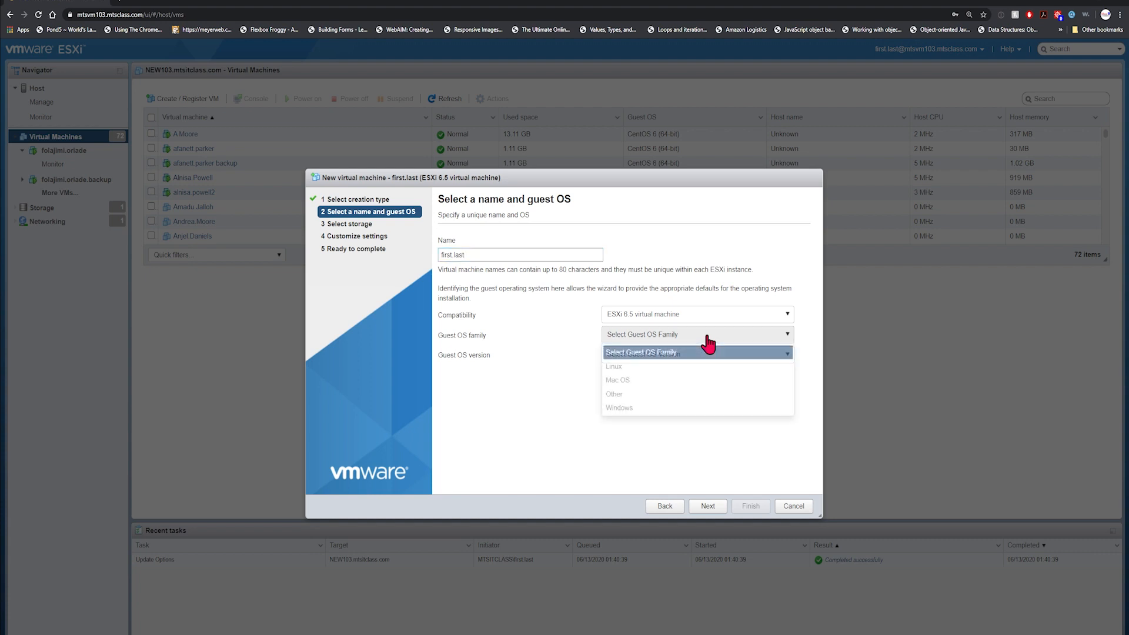
click(646, 367)
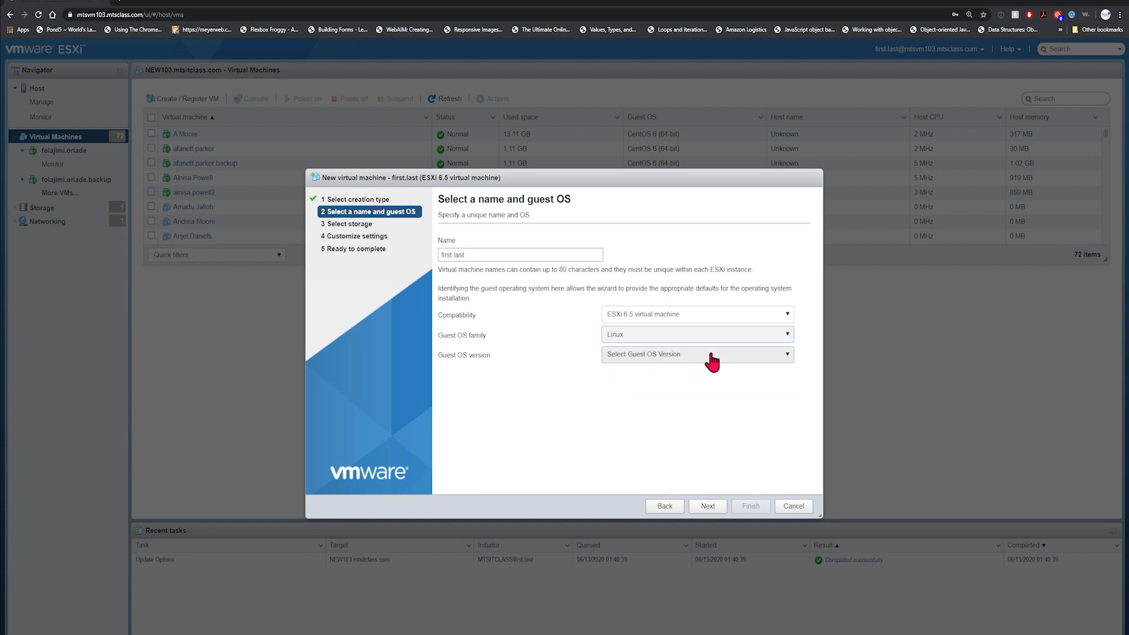
click(690, 356)
scroll(676, 435, down, 3)
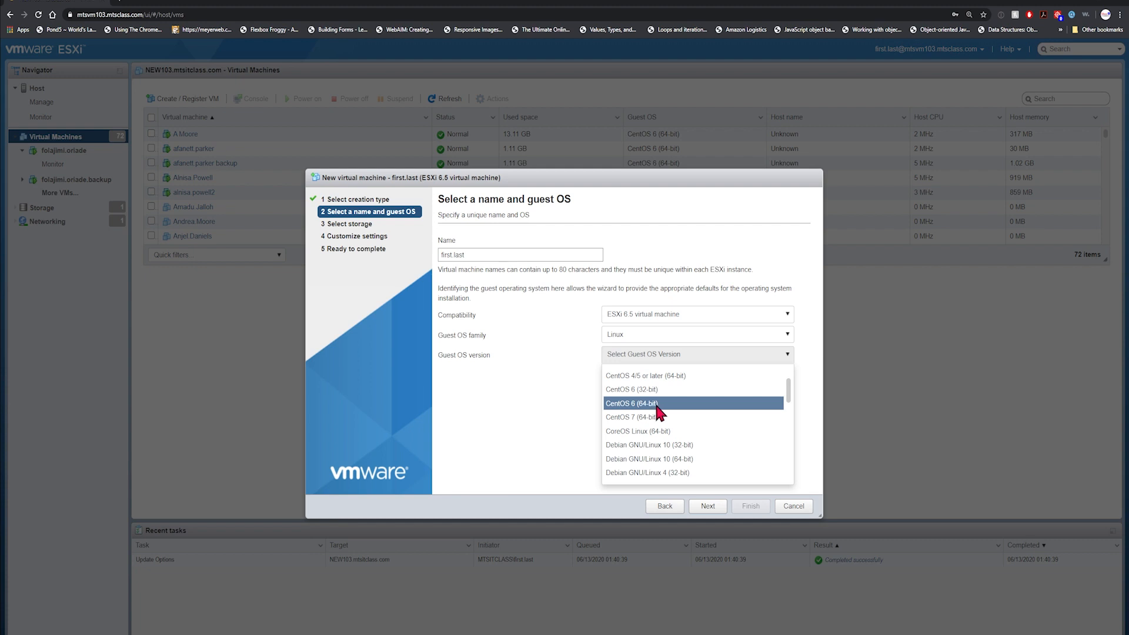
click(662, 403)
Keep SV103 storage, then set memory to 1024 MB and hard disk 1 to 12 GB.
click(708, 513)
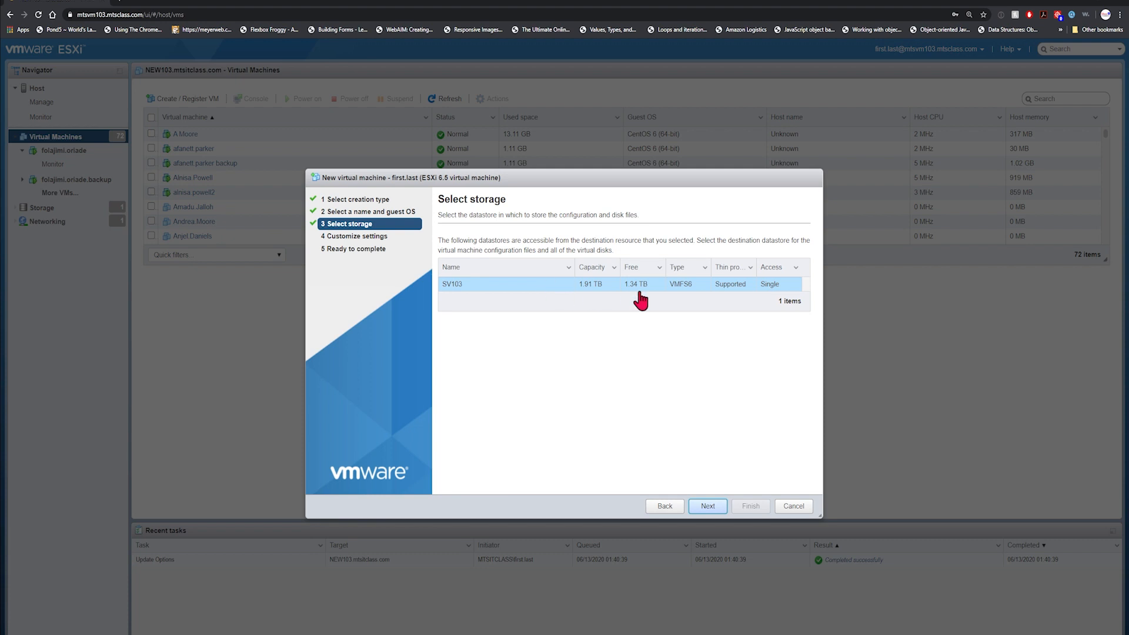
click(708, 507)
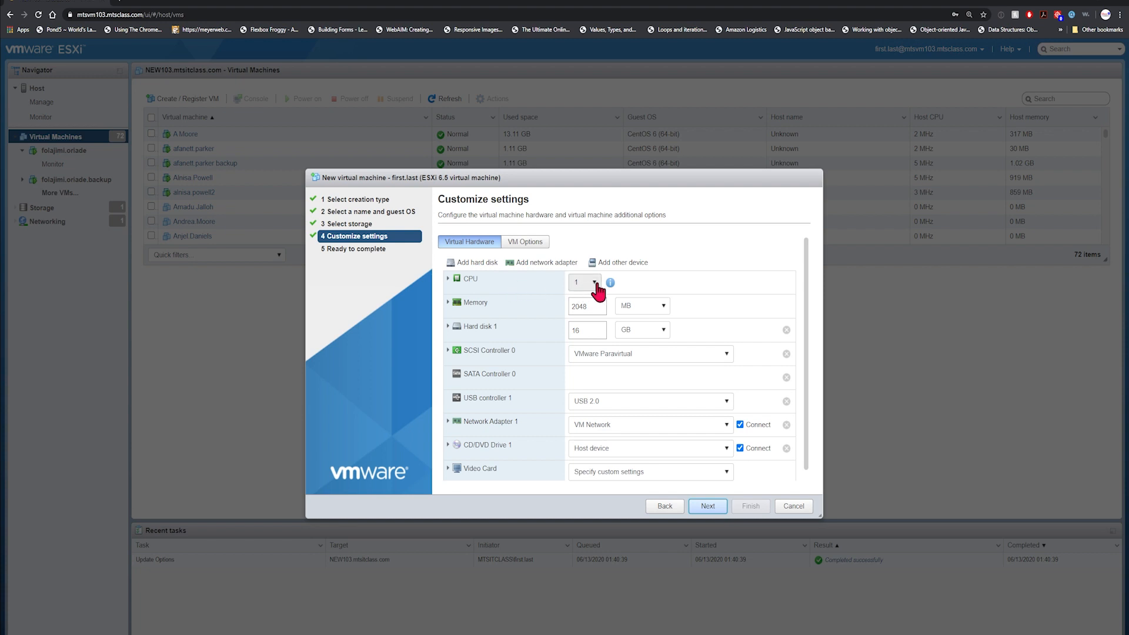
double_click(576, 306)
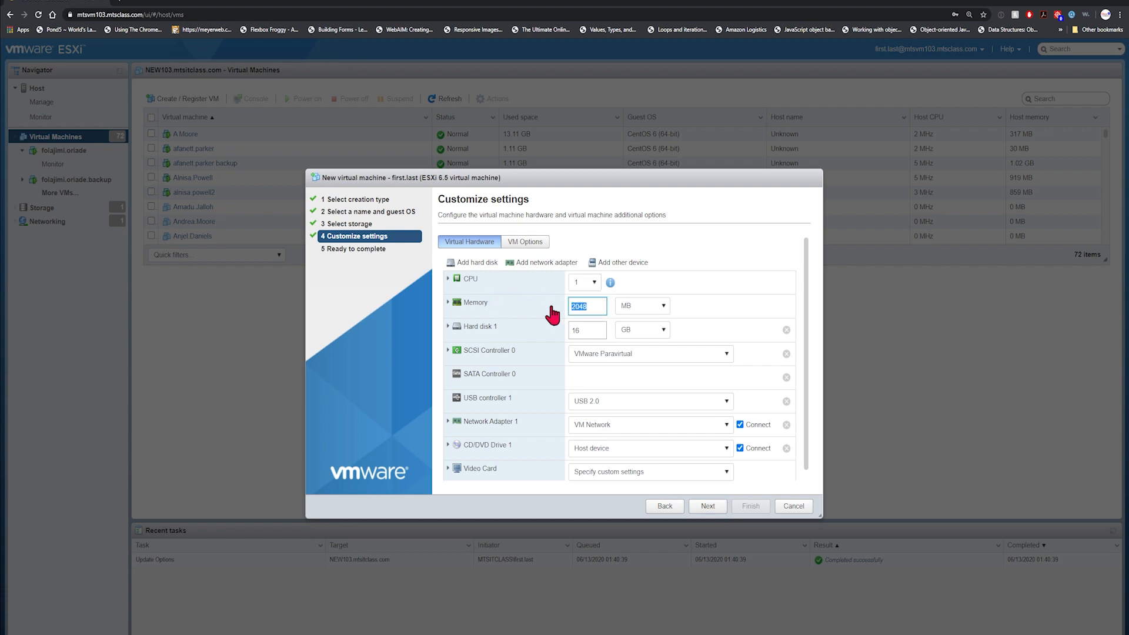
text(102)
double_click(591, 330)
text(12)
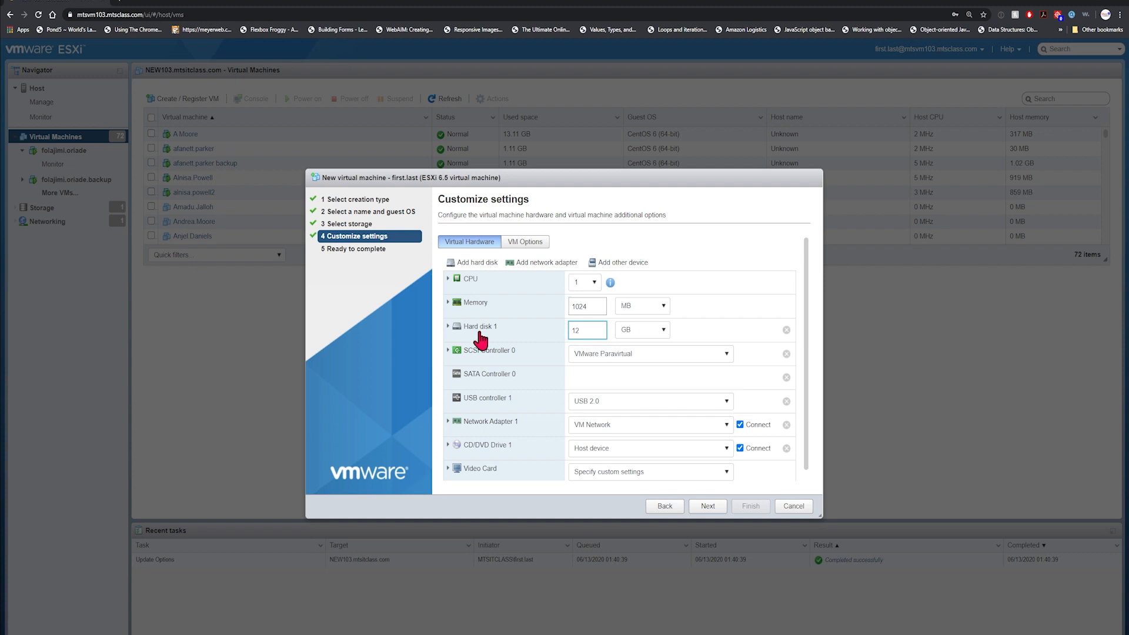
Make hard disk 1 thin provisioned.
click(448, 327)
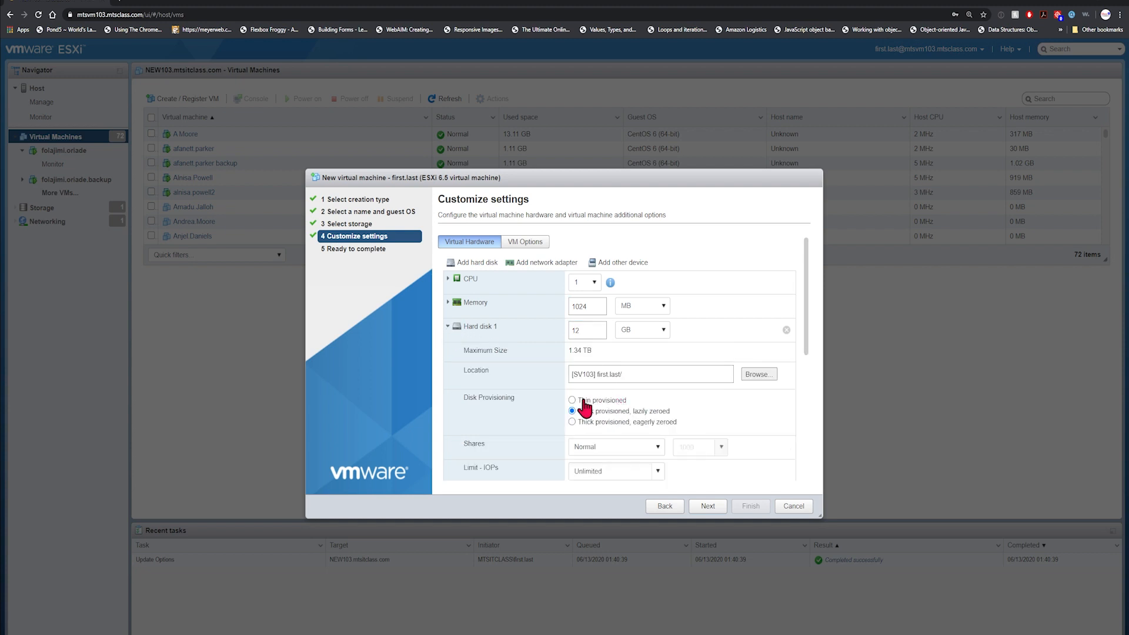
click(571, 401)
click(448, 327)
scroll(502, 414, down, 1)
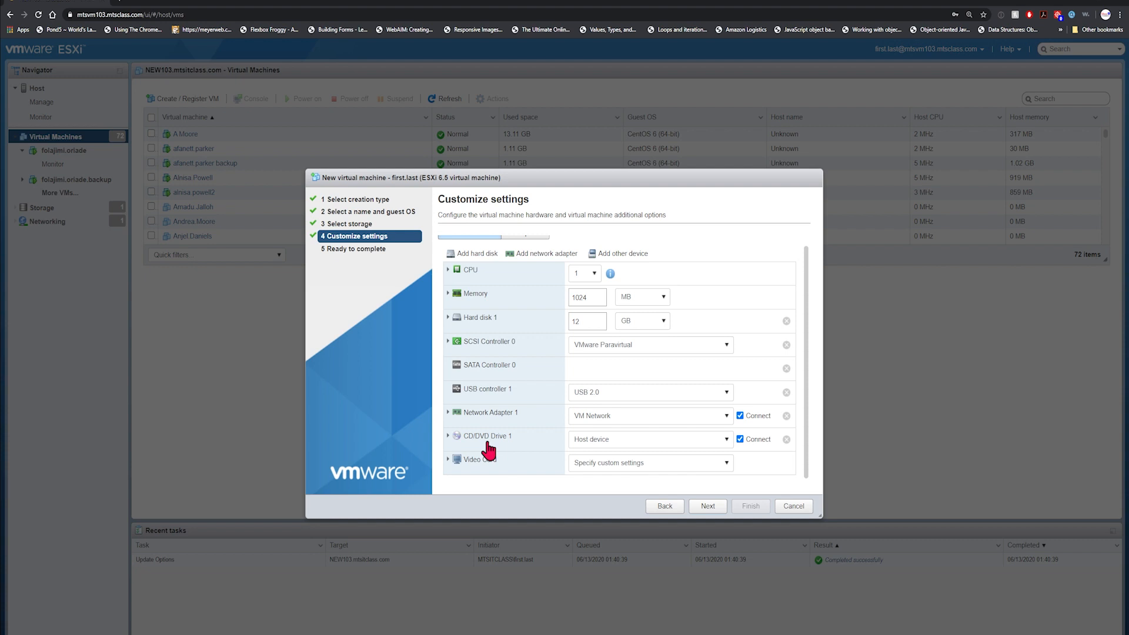
click(725, 448)
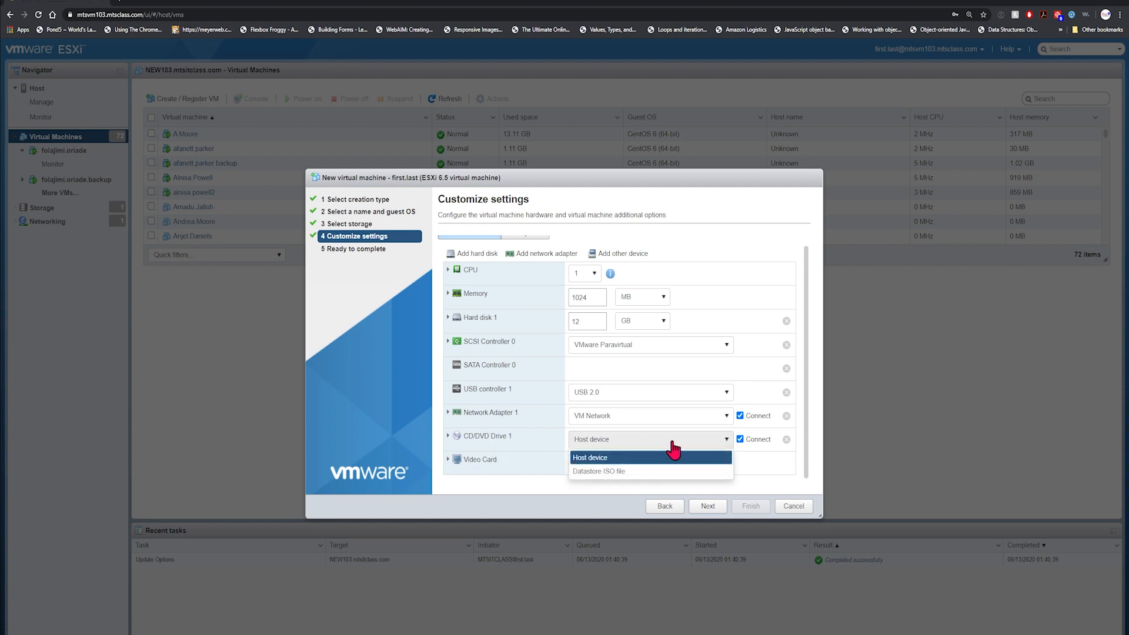
Back CD/DVD Drive 1 with CentOS-6.10-x86_64-bin-DVD1.iso from SV103's ISO folder.
click(657, 472)
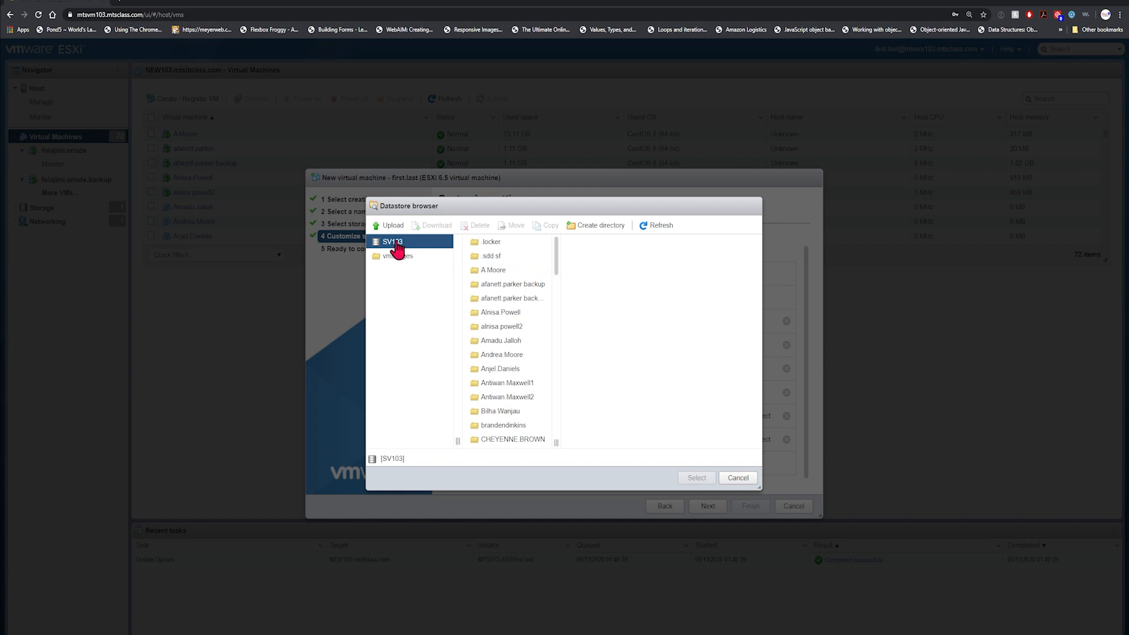
click(507, 270)
scroll(522, 273, down, 1)
scroll(523, 273, down, 10)
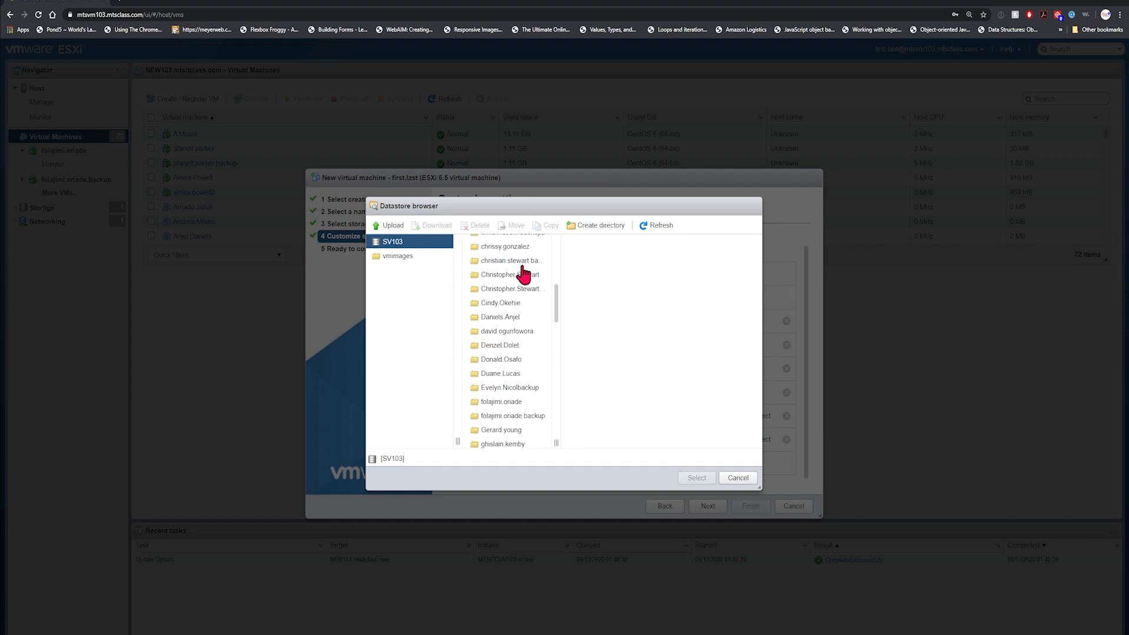
scroll(522, 273, down, 3)
click(504, 299)
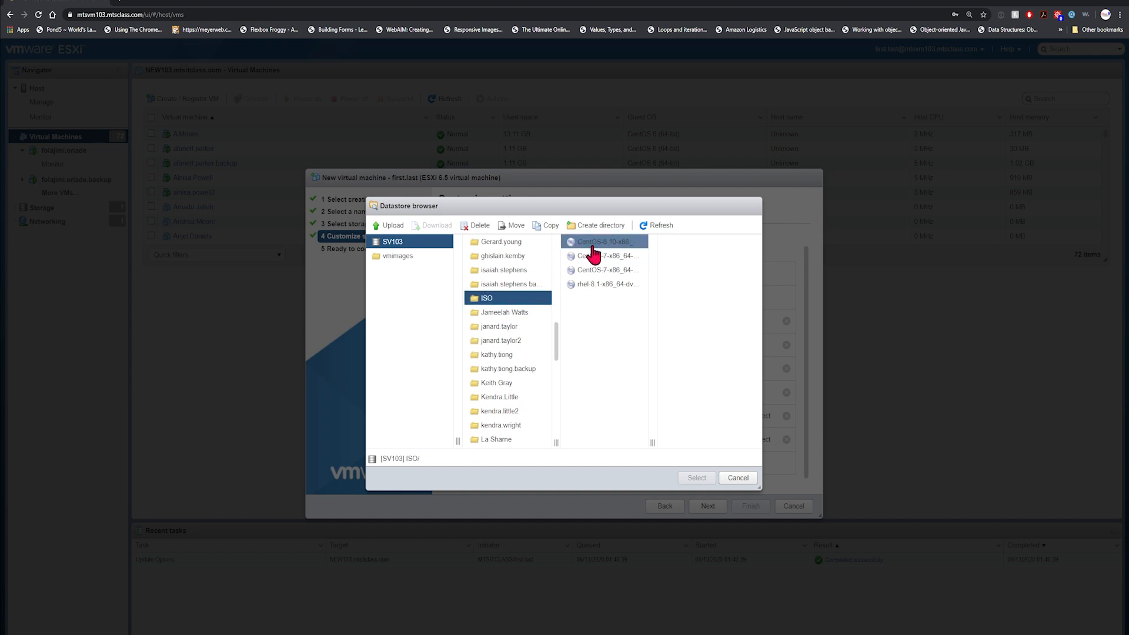
drag(654, 440, 698, 442)
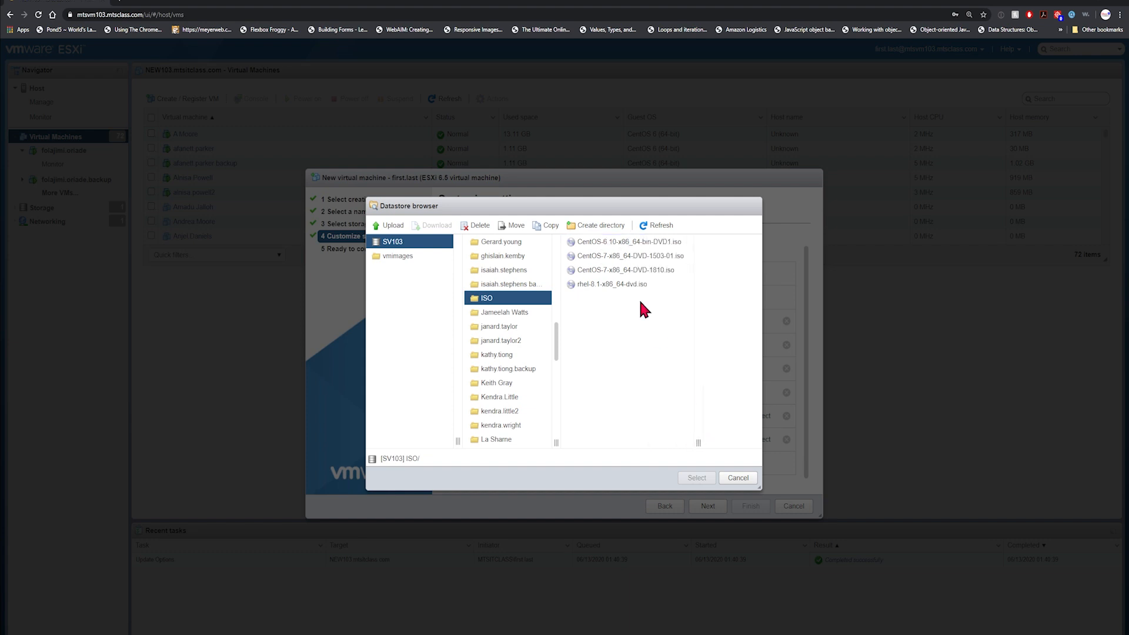
click(632, 248)
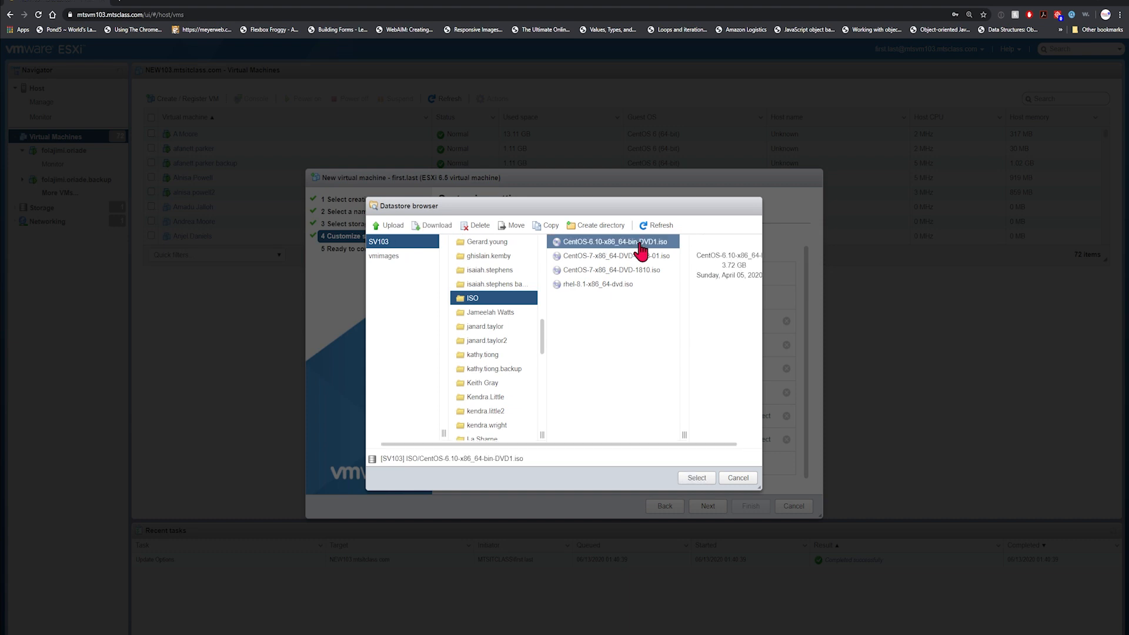
click(696, 479)
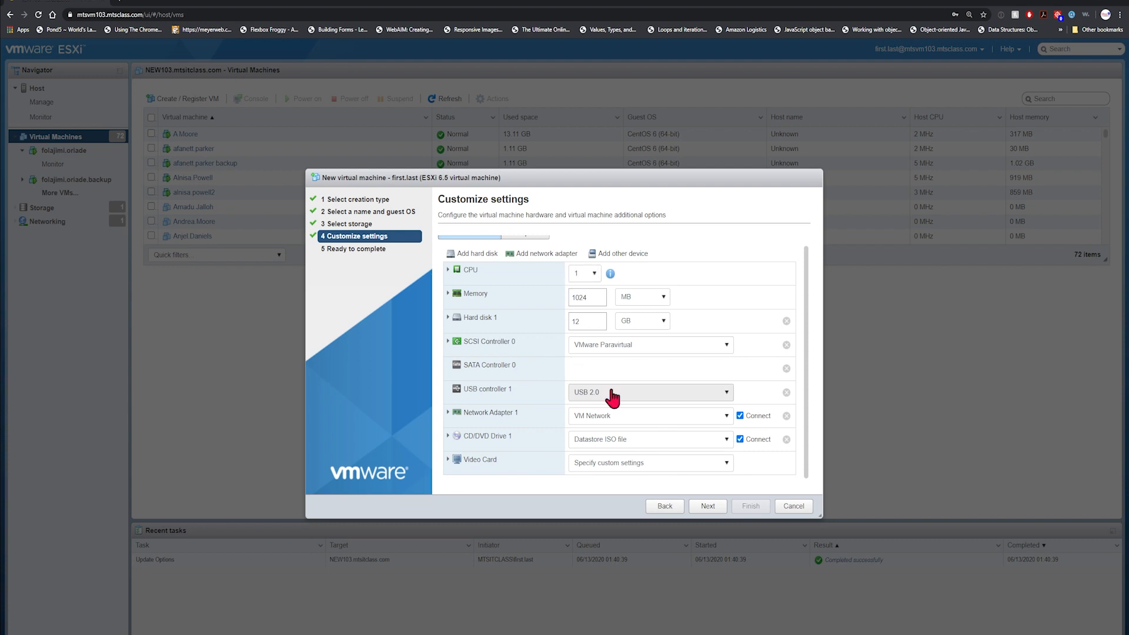
Review the Ready to complete summary and finish creating the first.last VM.
click(709, 506)
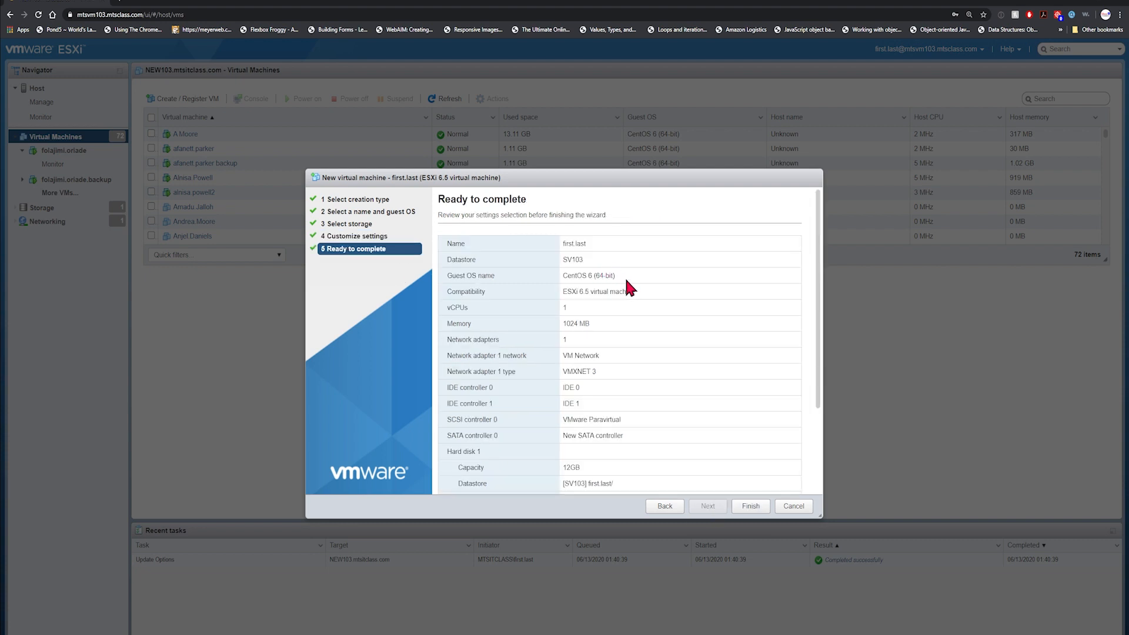
scroll(644, 297, down, 3)
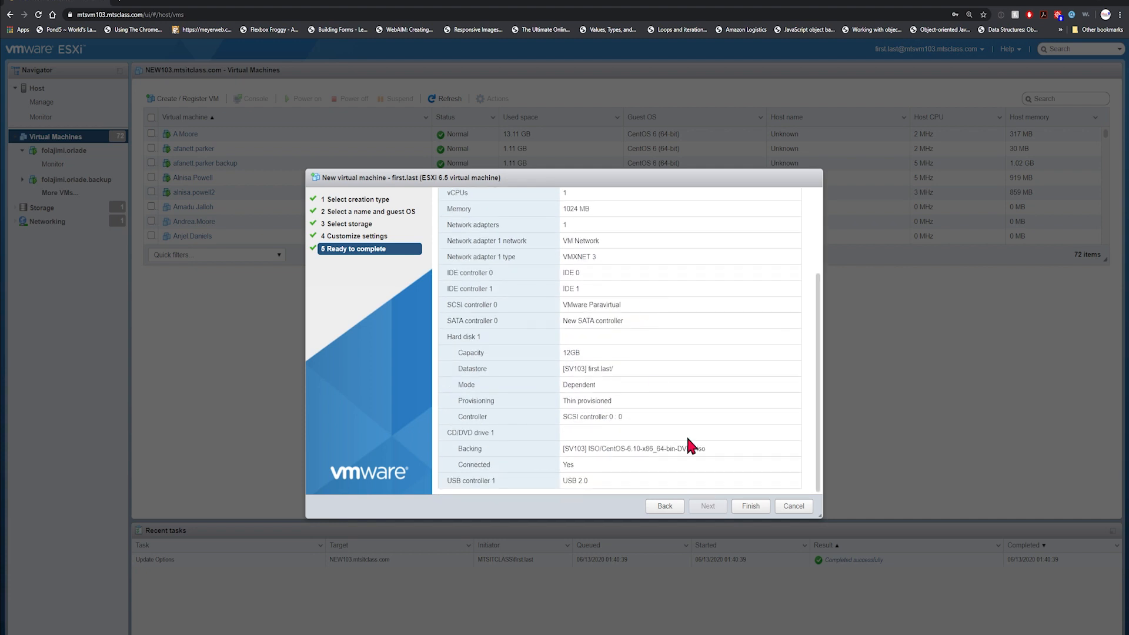
click(753, 507)
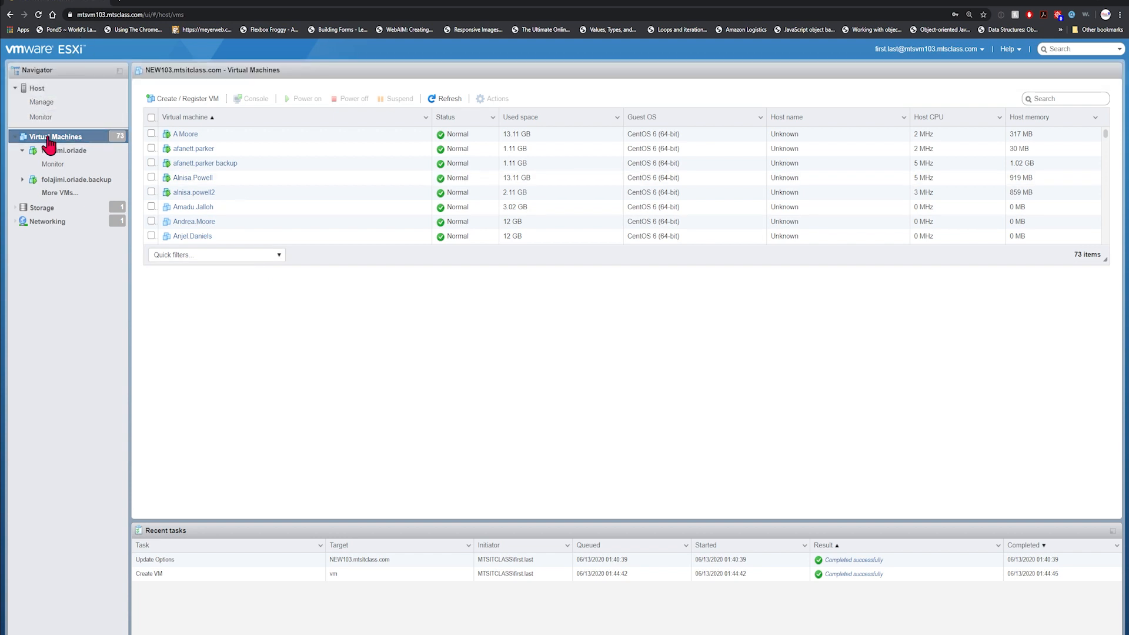
Open the first.last VM's page and power it on.
scroll(262, 153, down, 5)
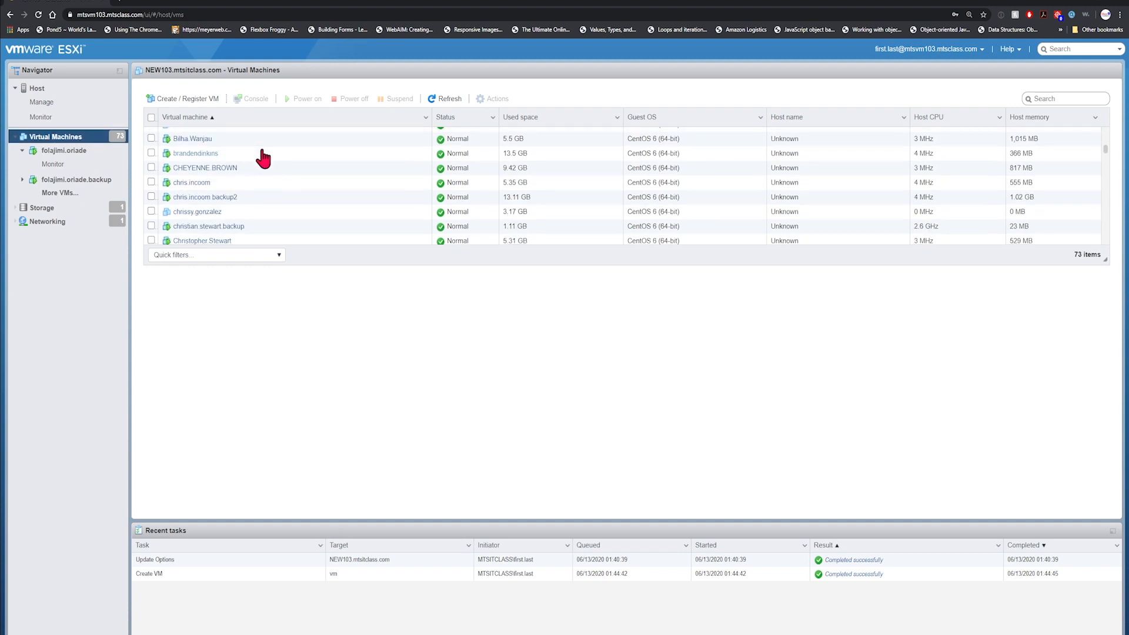
scroll(262, 157, down, 4)
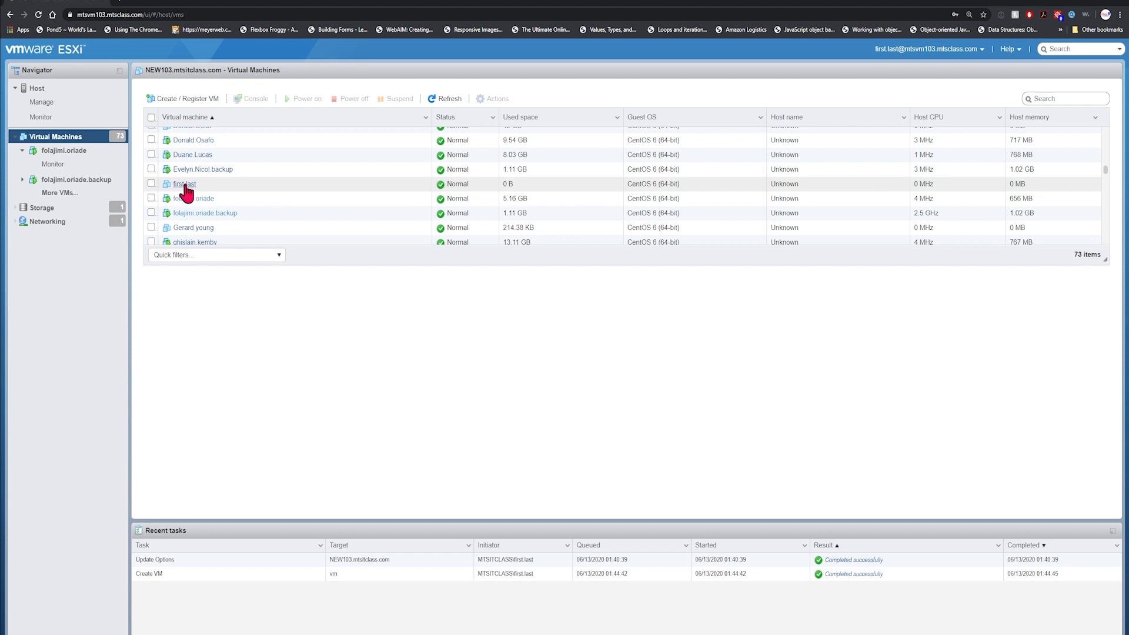
click(184, 184)
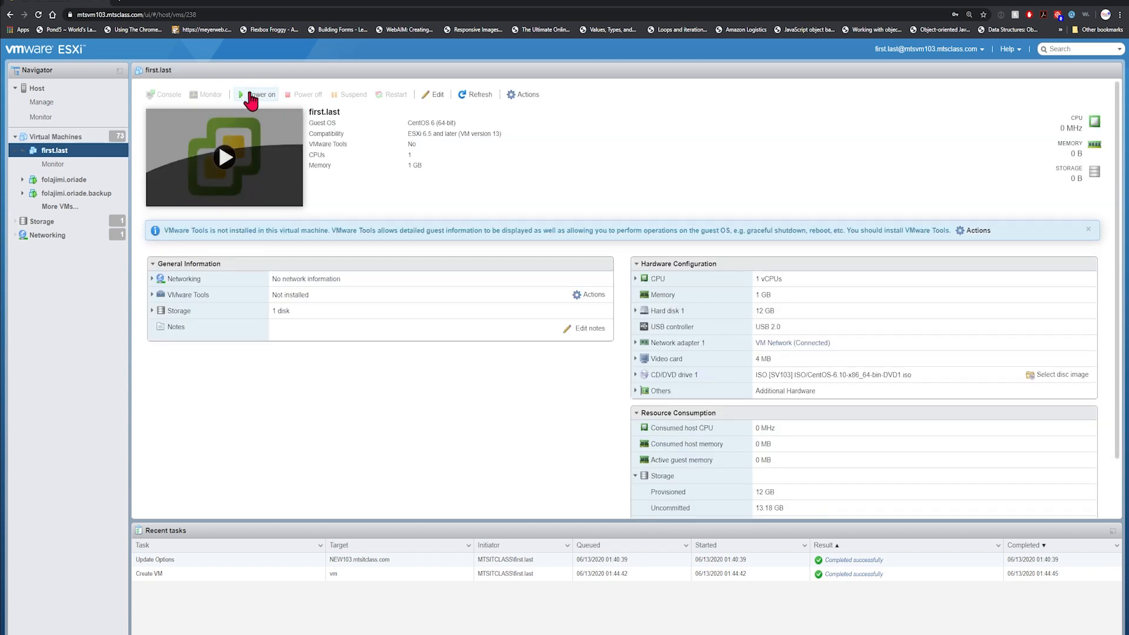
click(251, 95)
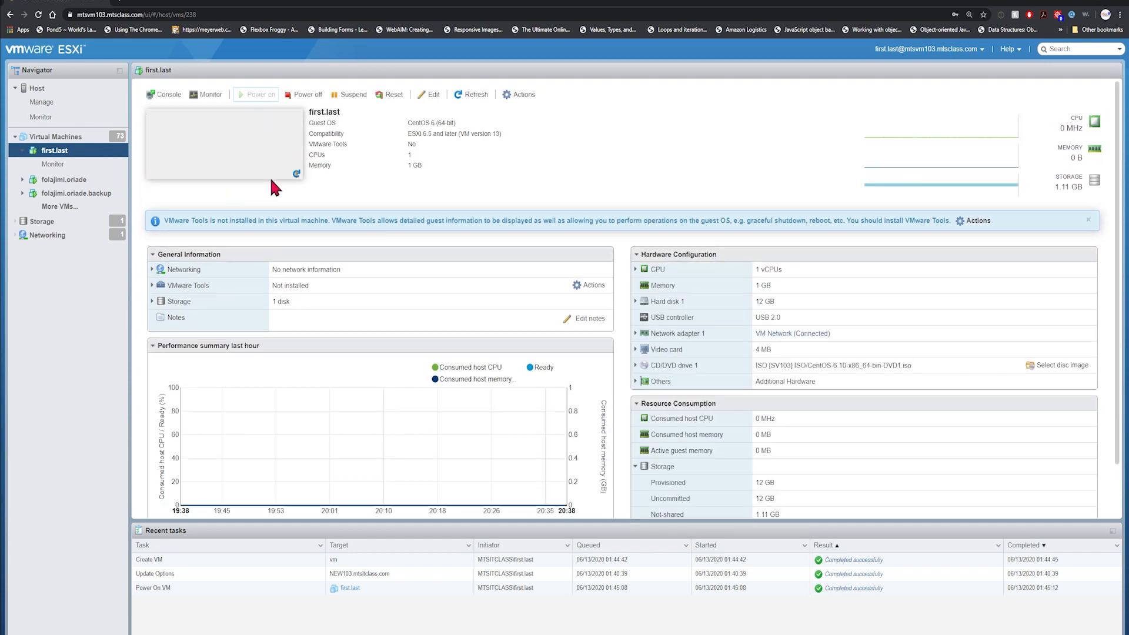
click(166, 99)
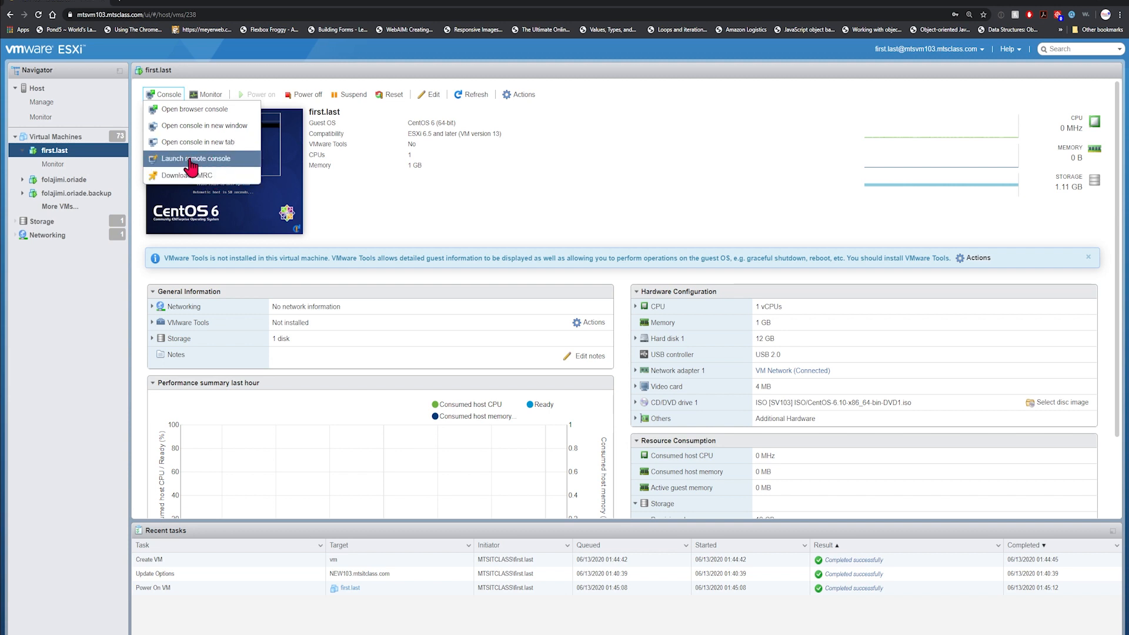
Try the in-browser console, close it, then launch first.last in VMware Remote Console.
click(178, 116)
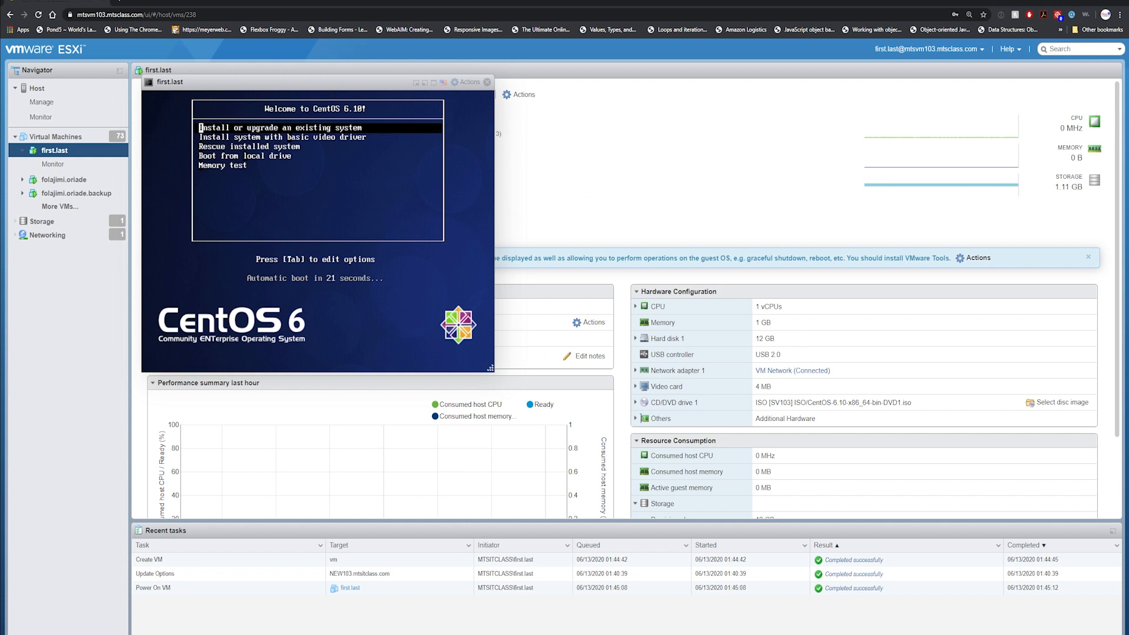
click(487, 81)
click(170, 95)
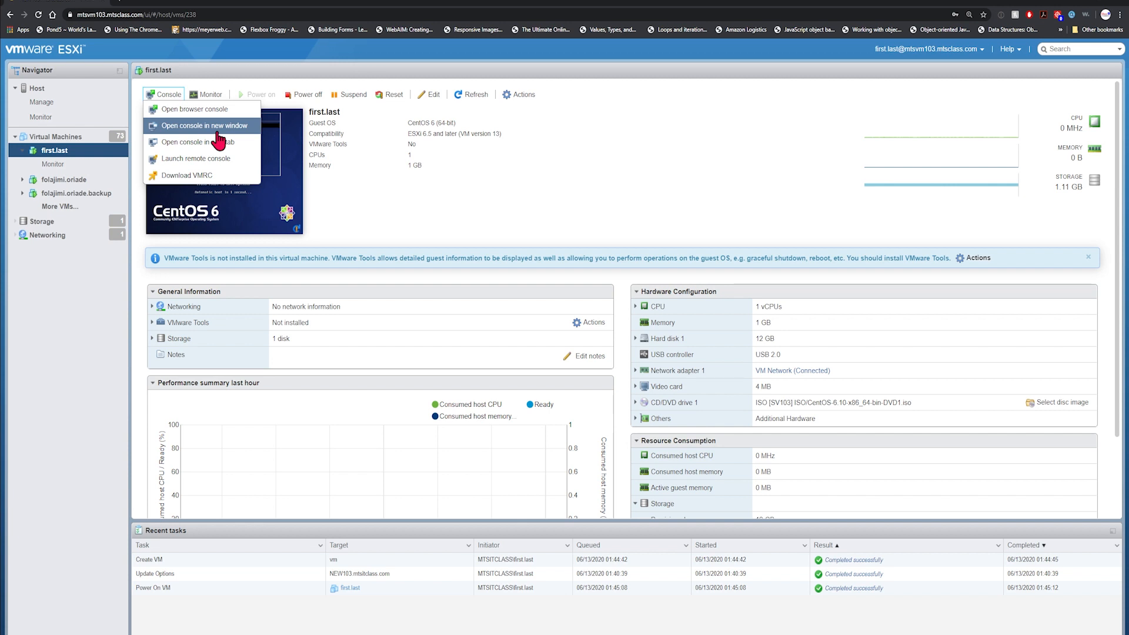
click(220, 159)
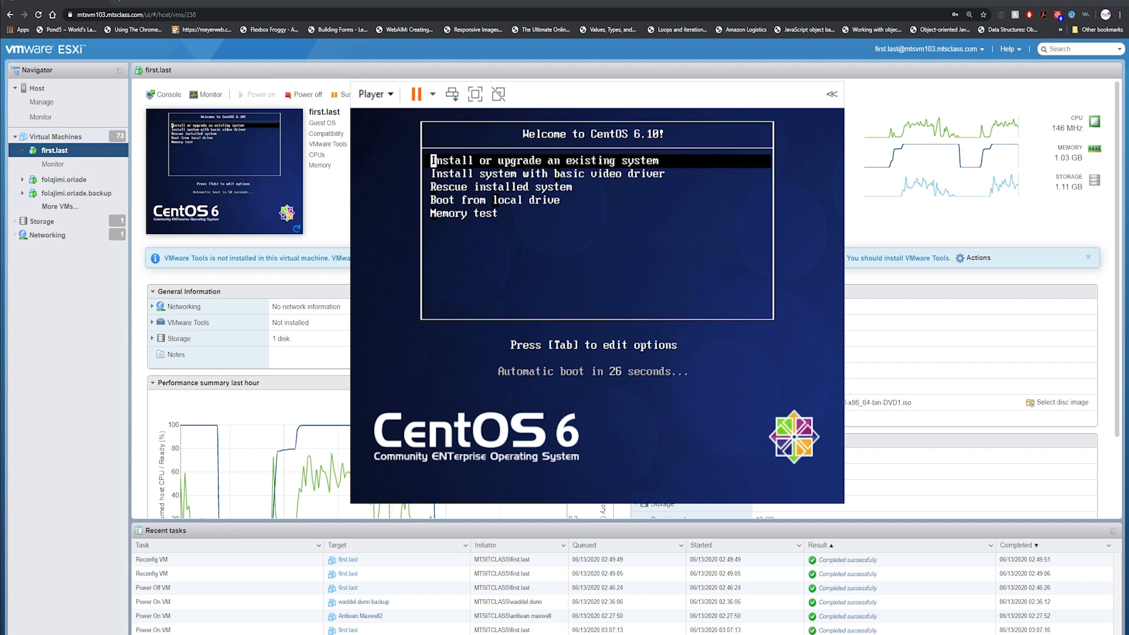
Stop the boot countdown and boot 'Install or upgrade an existing system'.
key(Down)
key(Up)
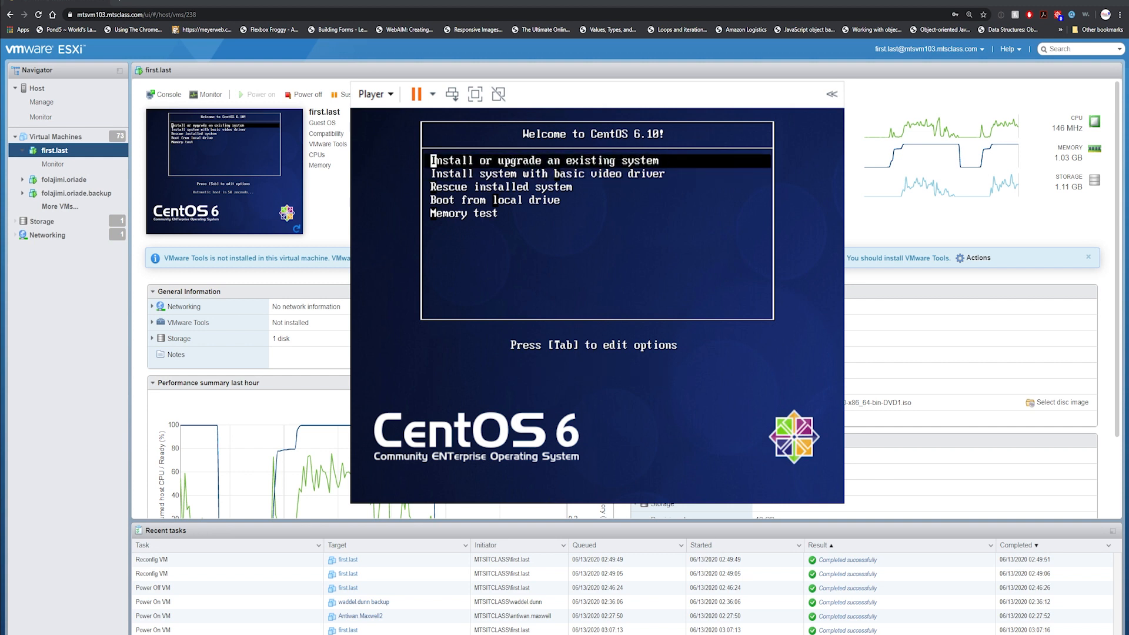
key(Return)
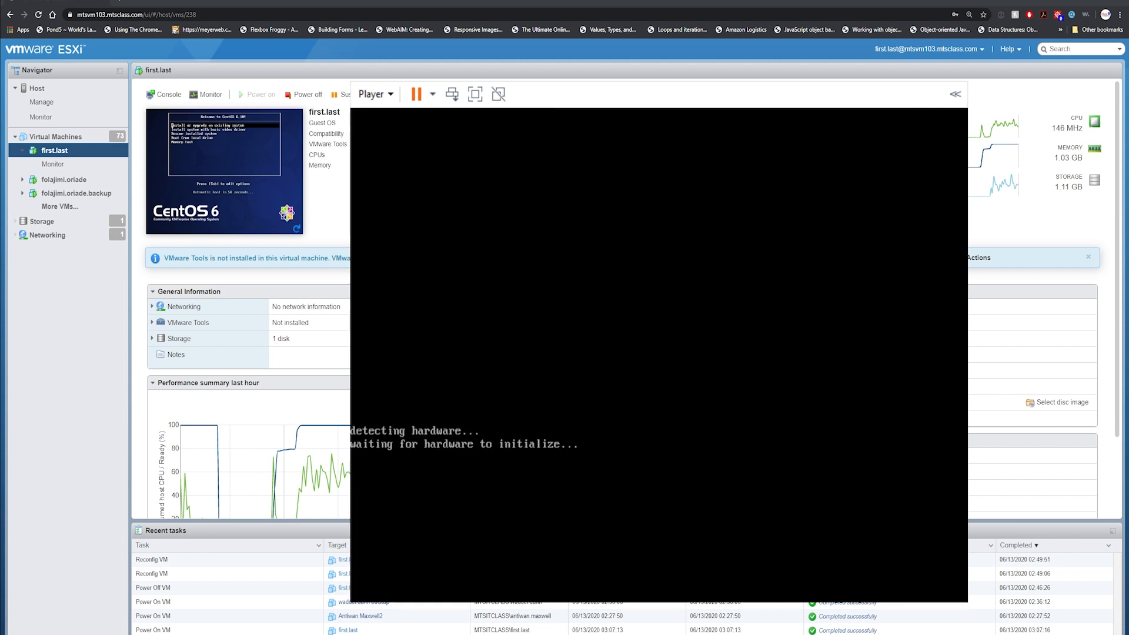
Skip the media test, accept English and U.S. English keyboard, use Basic Storage, discard disk data.
key(Tab)
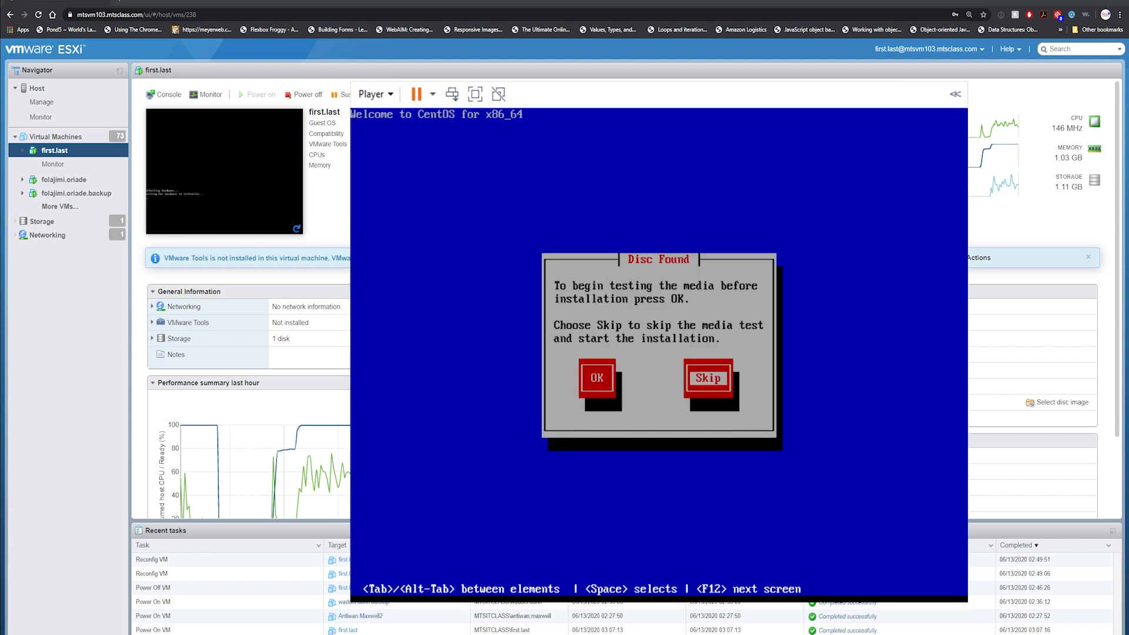
key(Return)
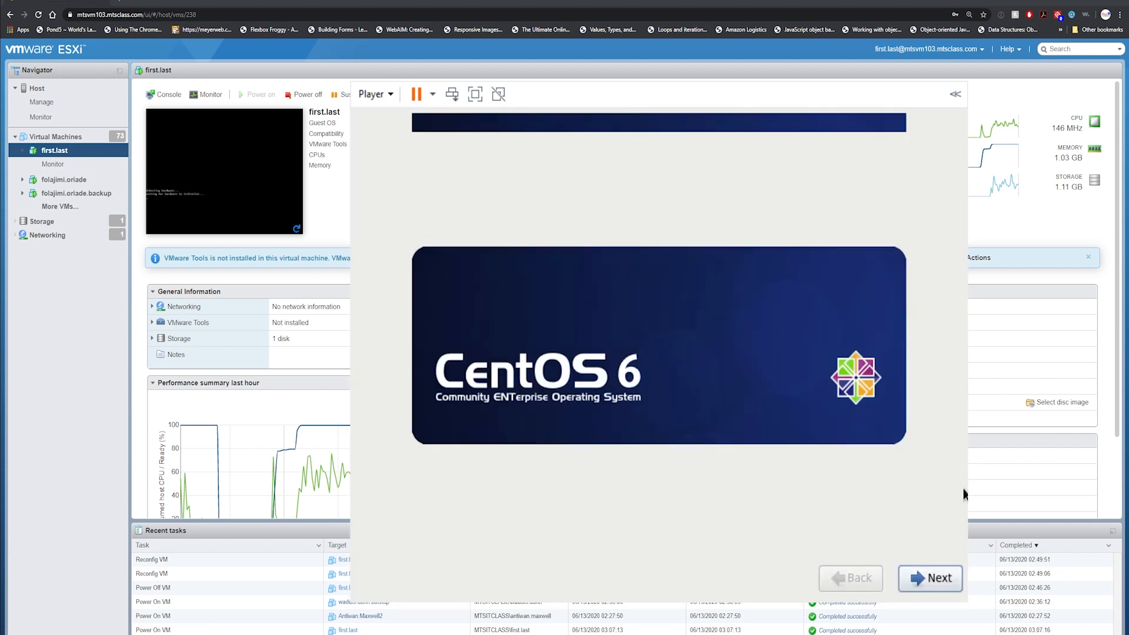
click(921, 577)
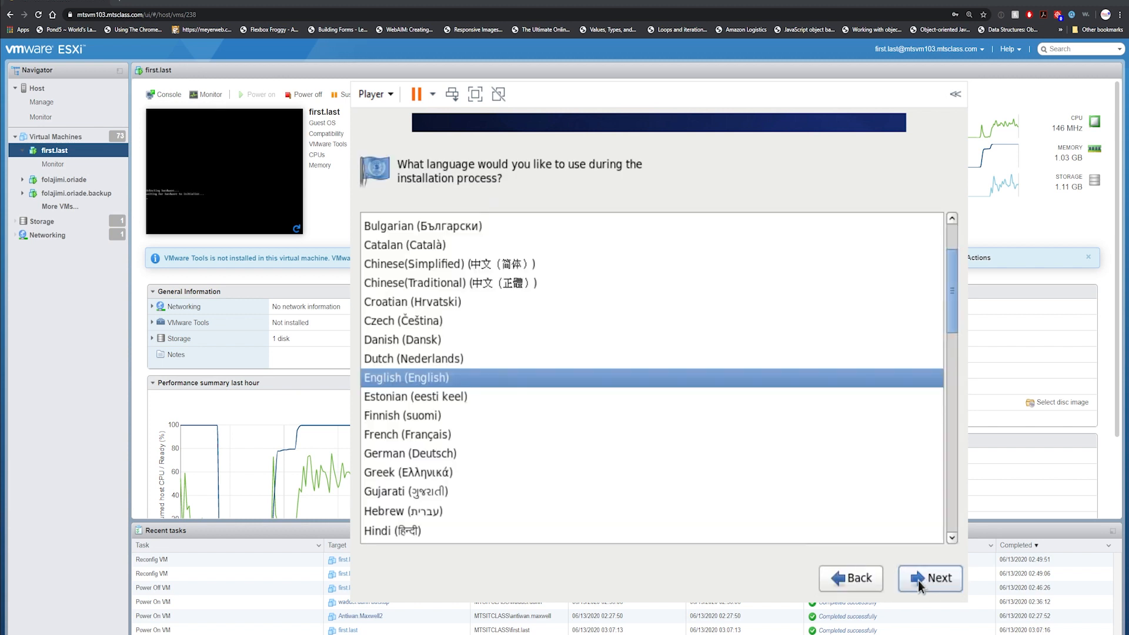
click(918, 580)
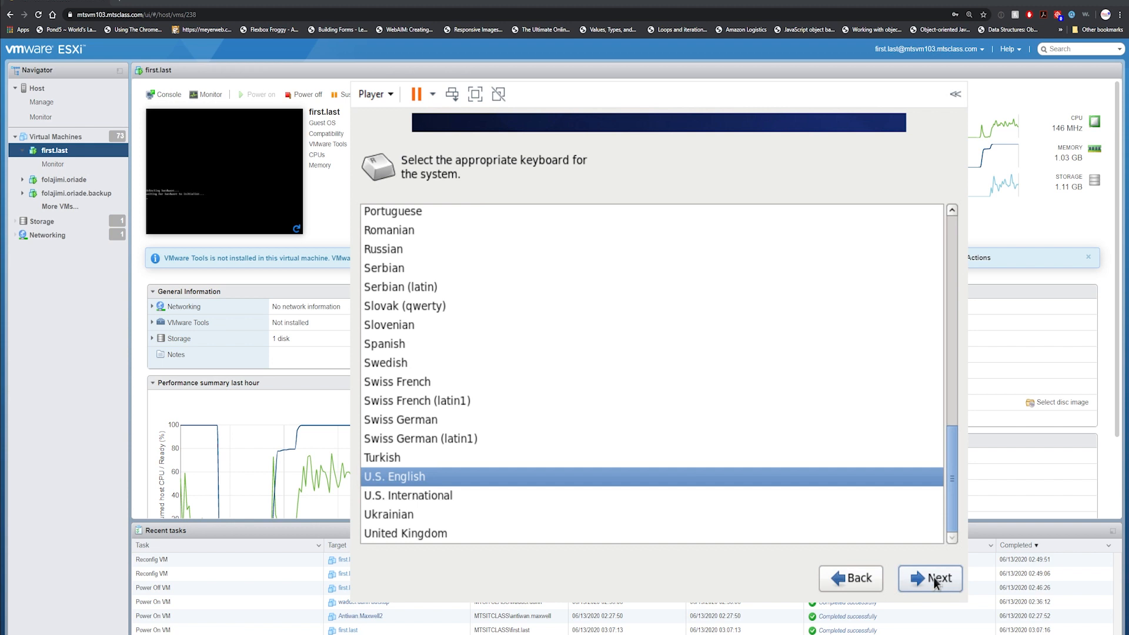
click(931, 575)
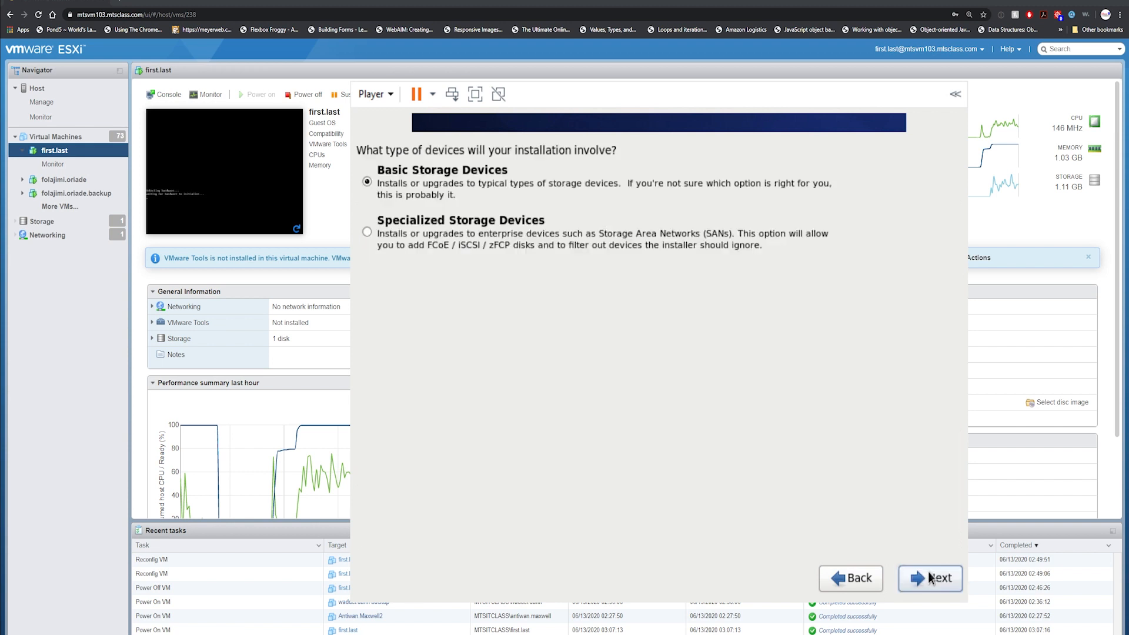
click(928, 572)
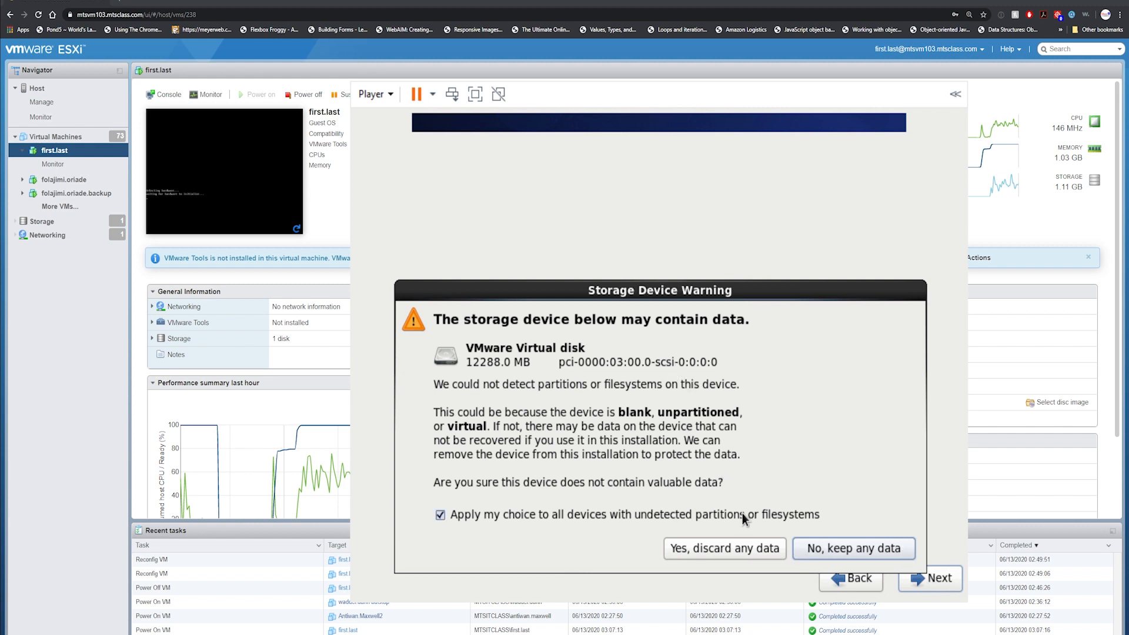
click(707, 548)
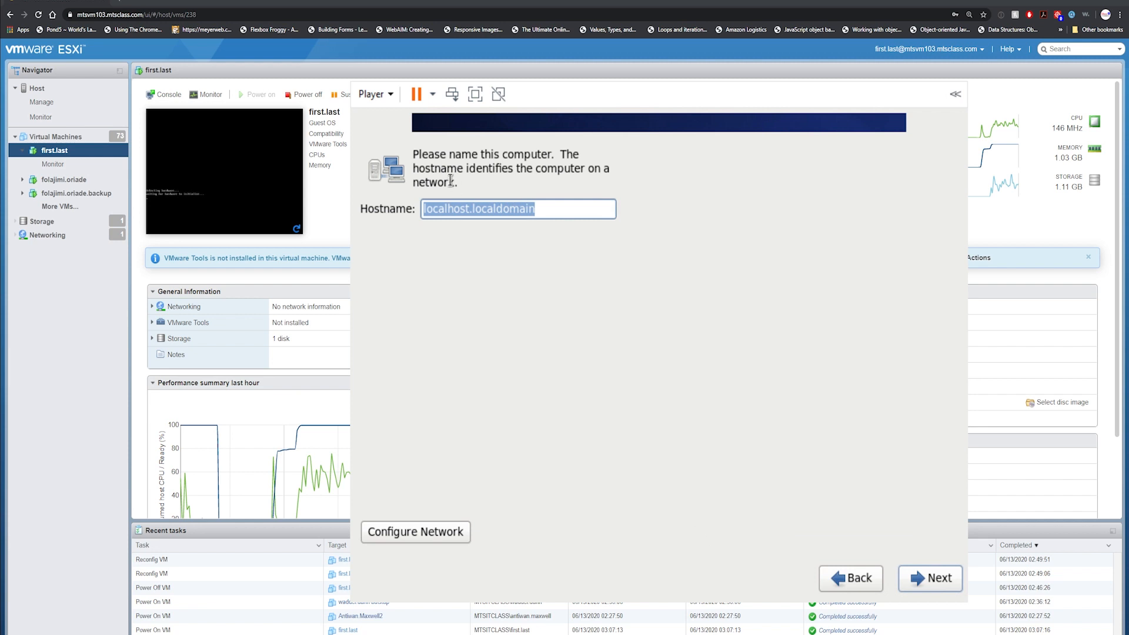
Set the hostname to first.last and bring up Network Connections.
text(first.last)
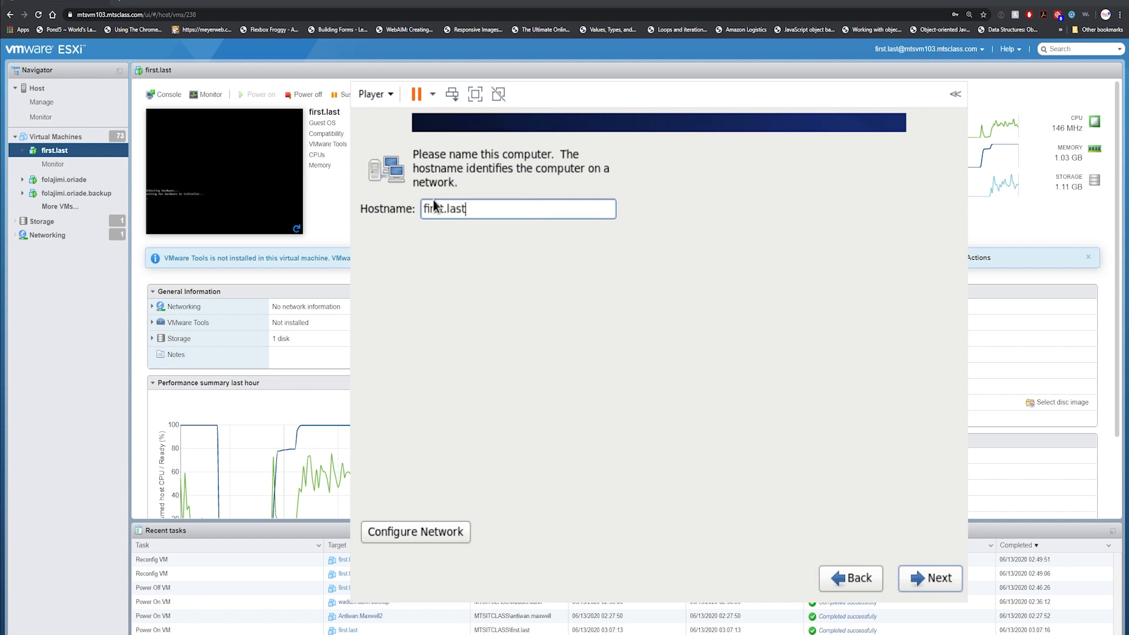
click(414, 531)
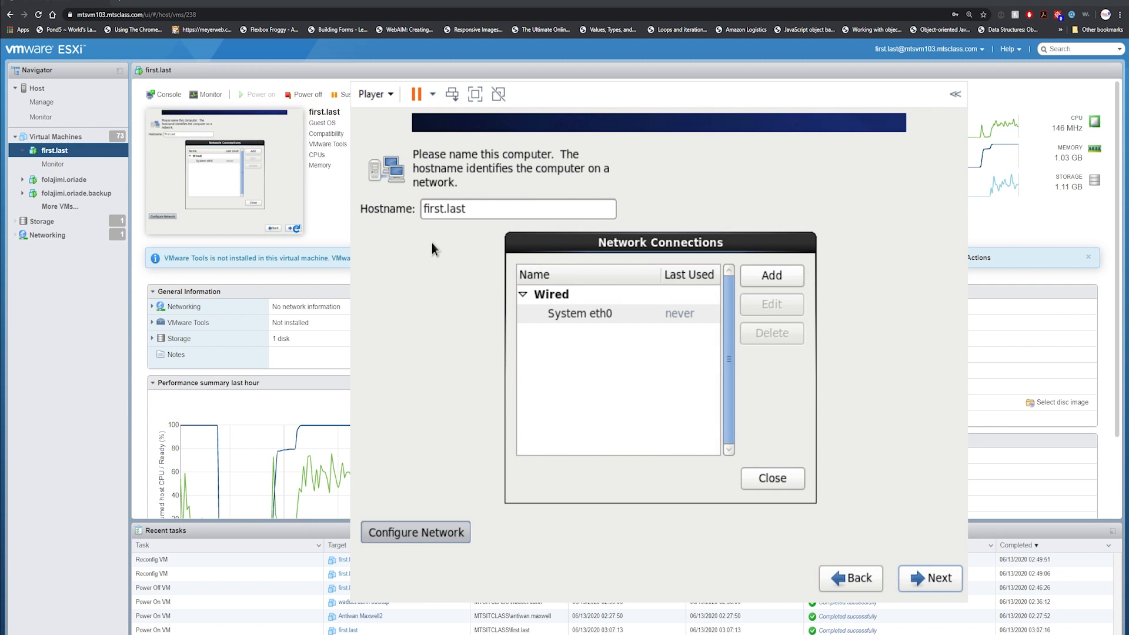
Edit System eth0 so it connects automatically.
key(Tab)
key(Tab)
key(Tab)
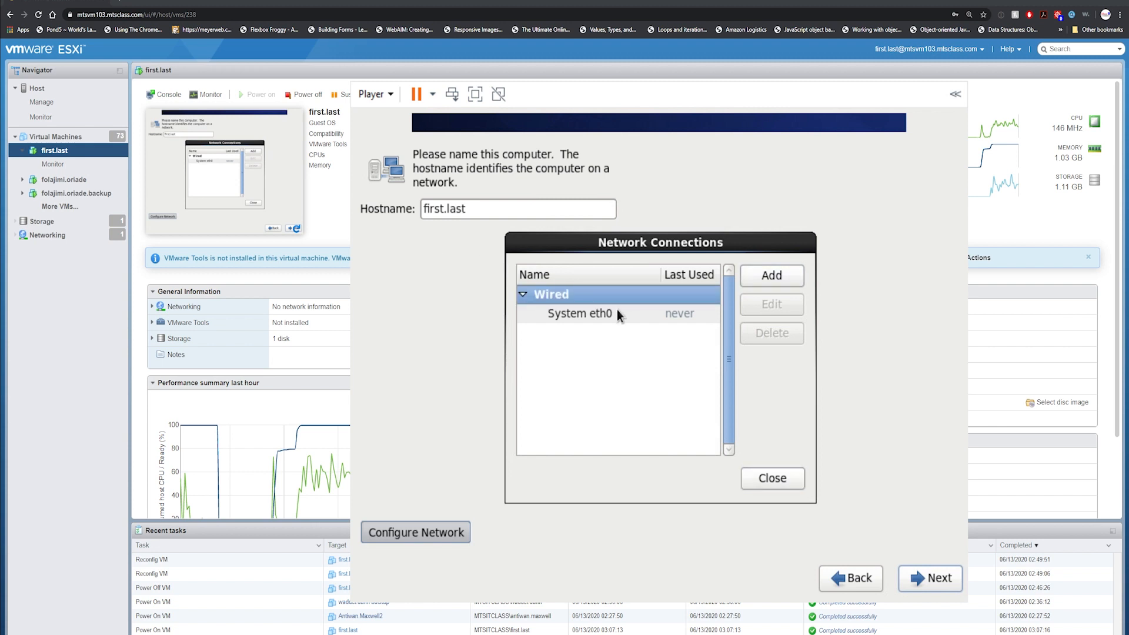
key(Down)
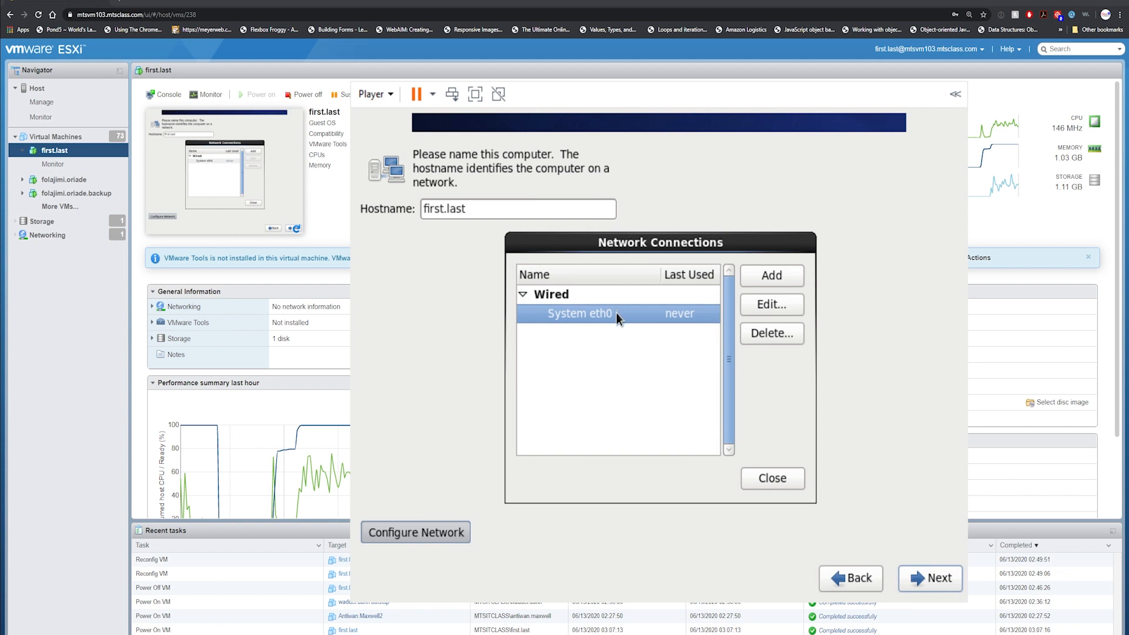
click(752, 308)
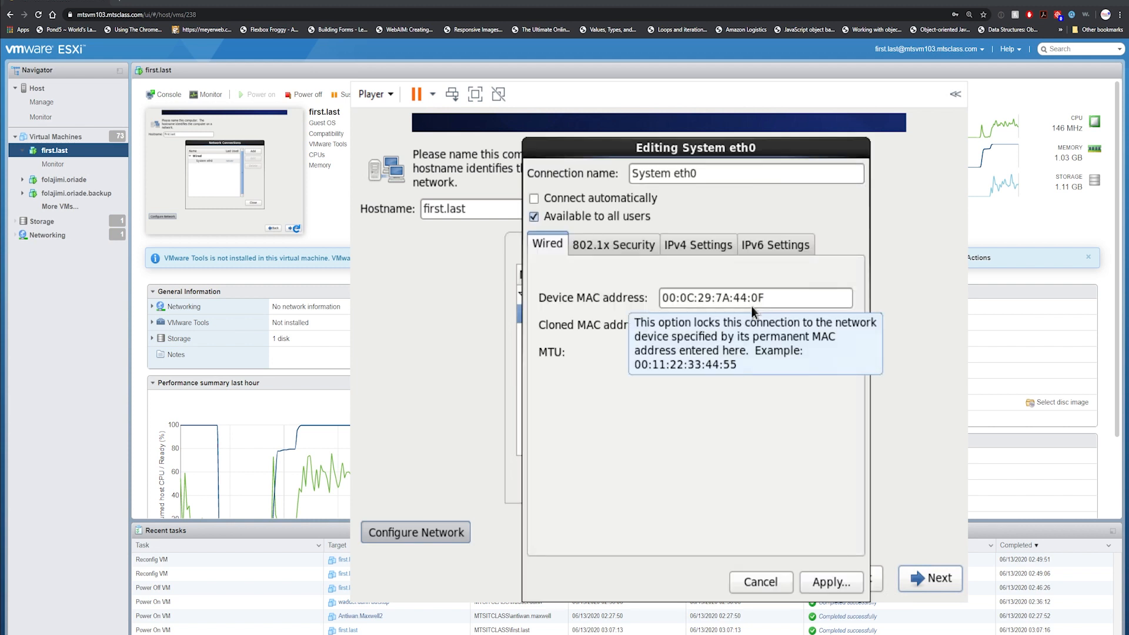
click(535, 199)
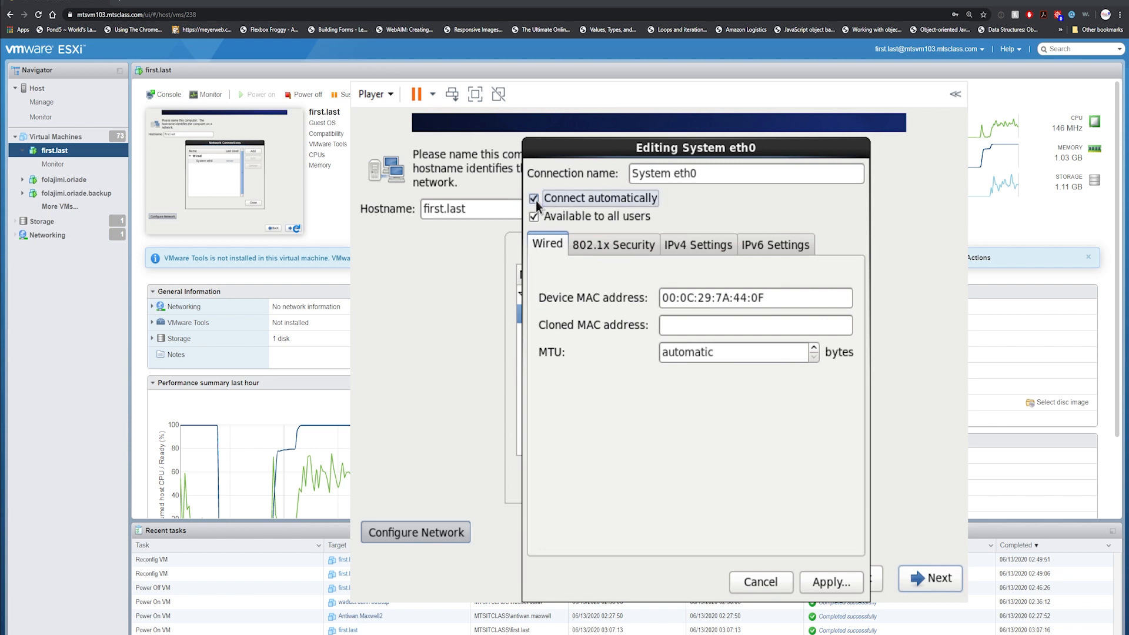
Set eth0's IPv4 method to Manual and add a blank address row.
click(701, 246)
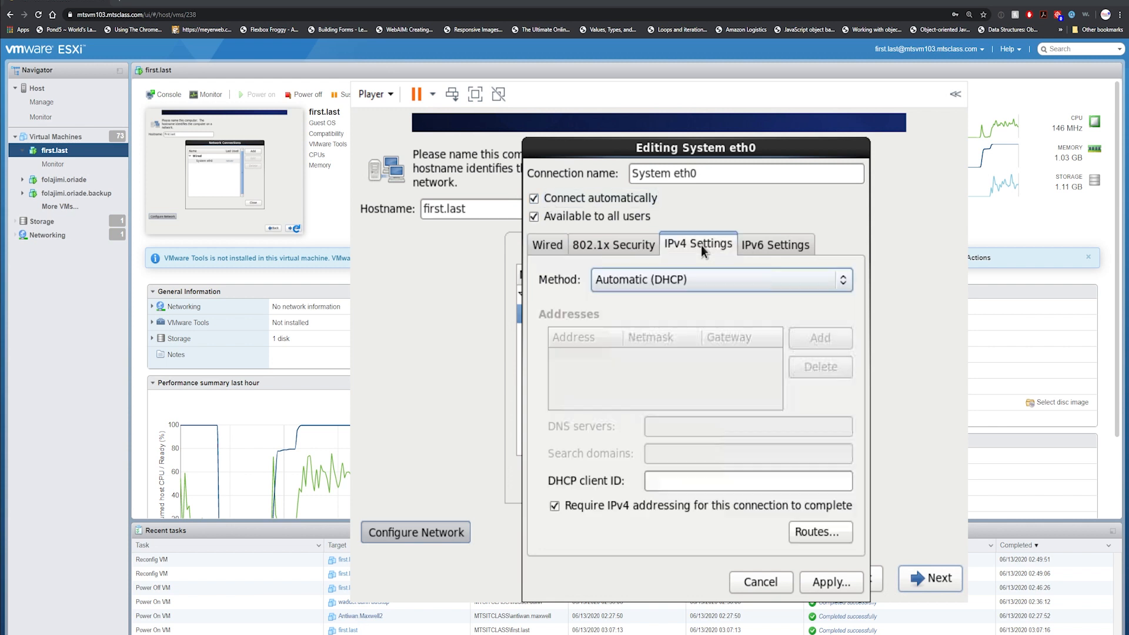
click(699, 285)
click(675, 344)
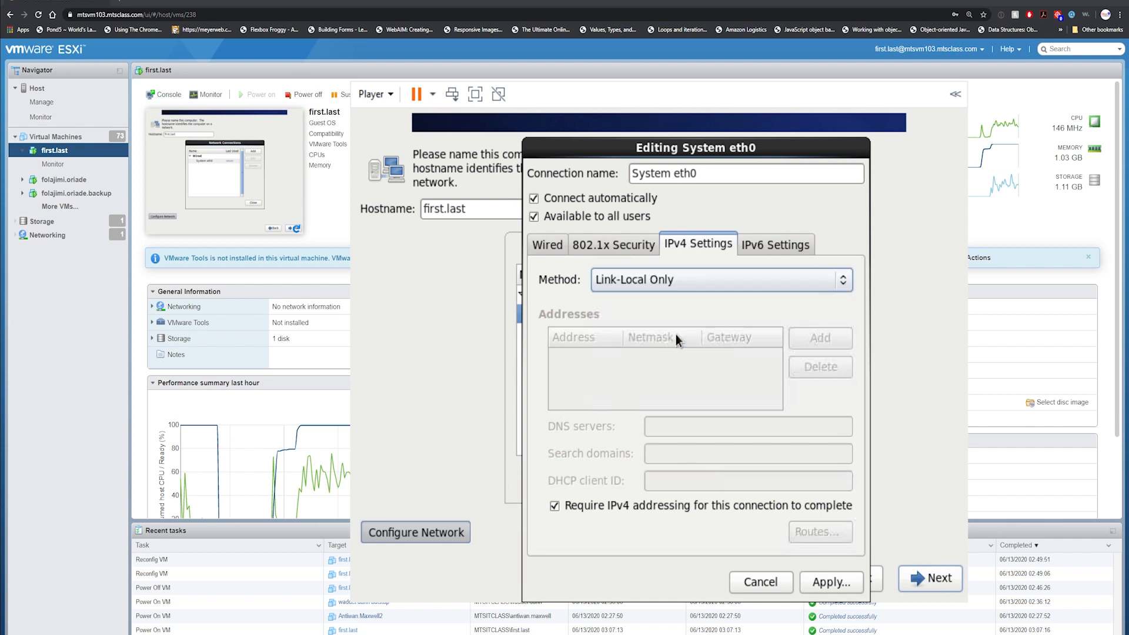
click(696, 280)
click(686, 257)
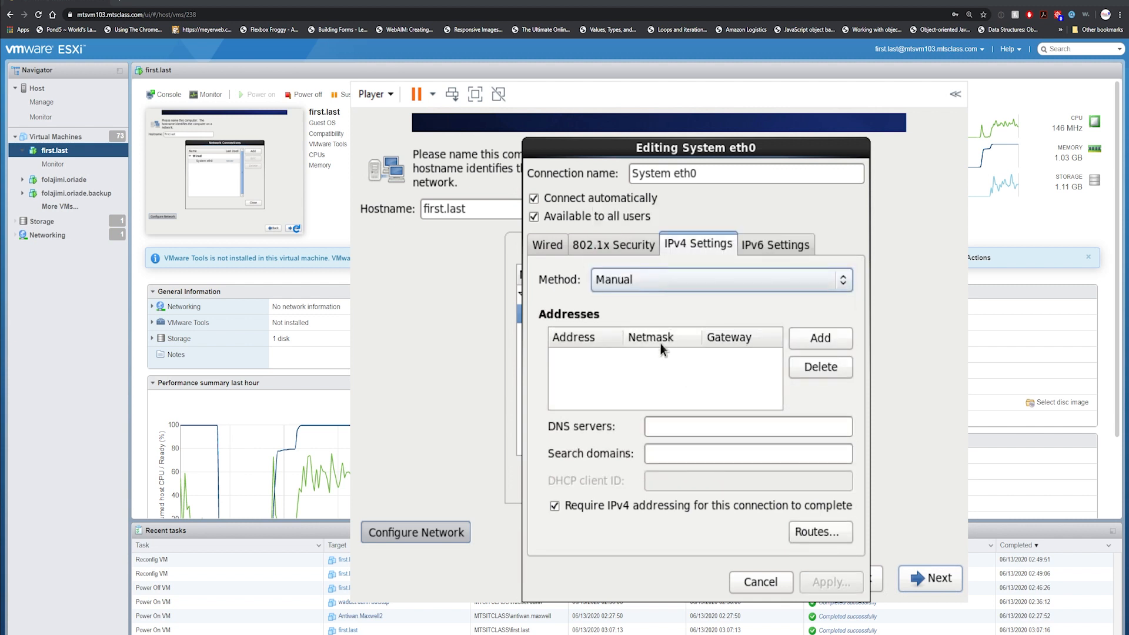
click(812, 341)
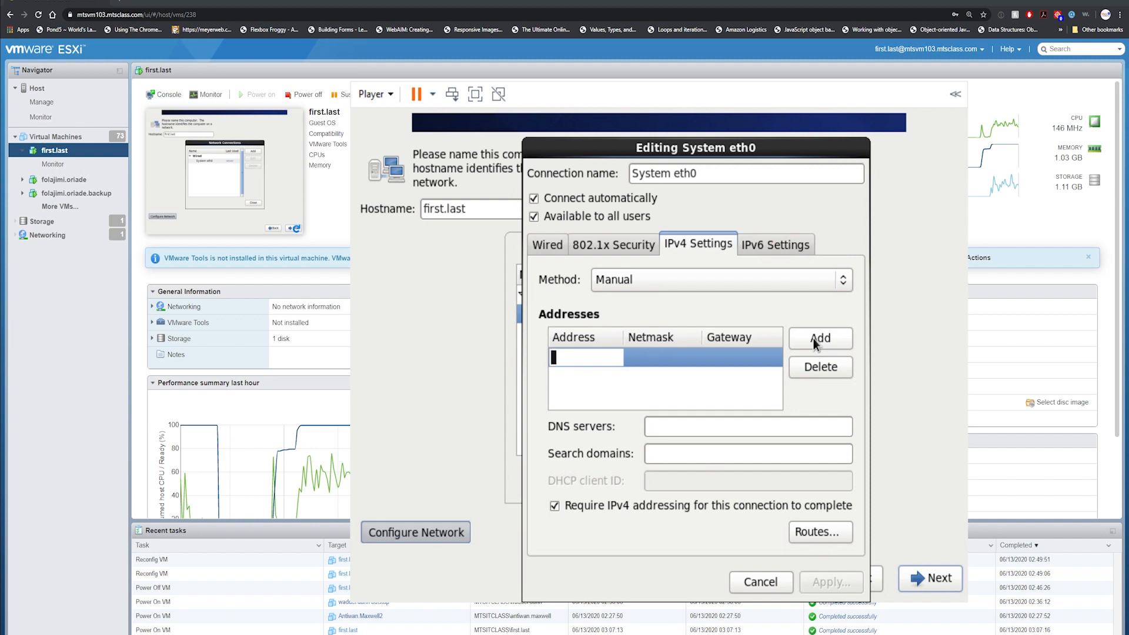
Enter eth0 address 10.1.12.149, netmask 255.255.0.0 and gateway 10.1.10.1.
text(10.1.12.149)
key(Tab)
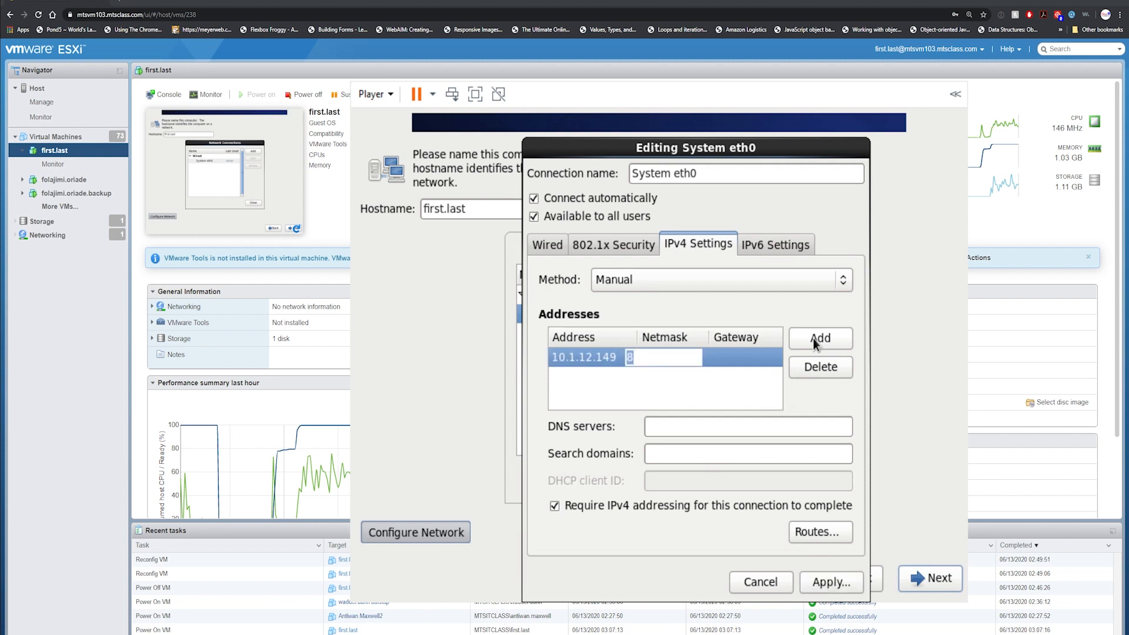
text(255.255.0.0)
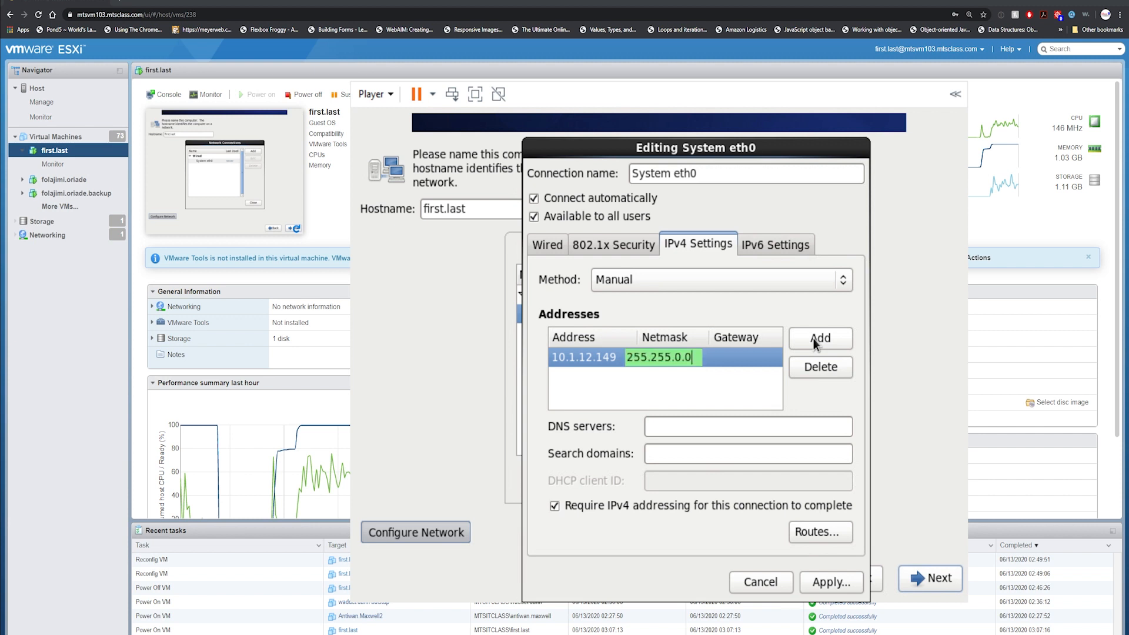
key(Tab)
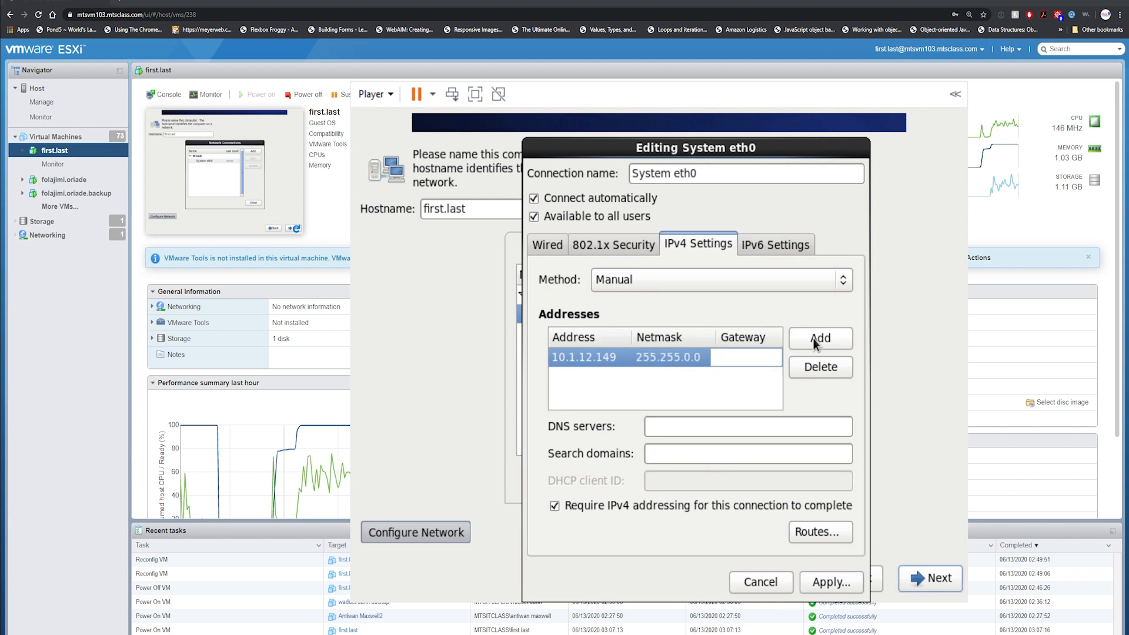
text(10.1.10.1)
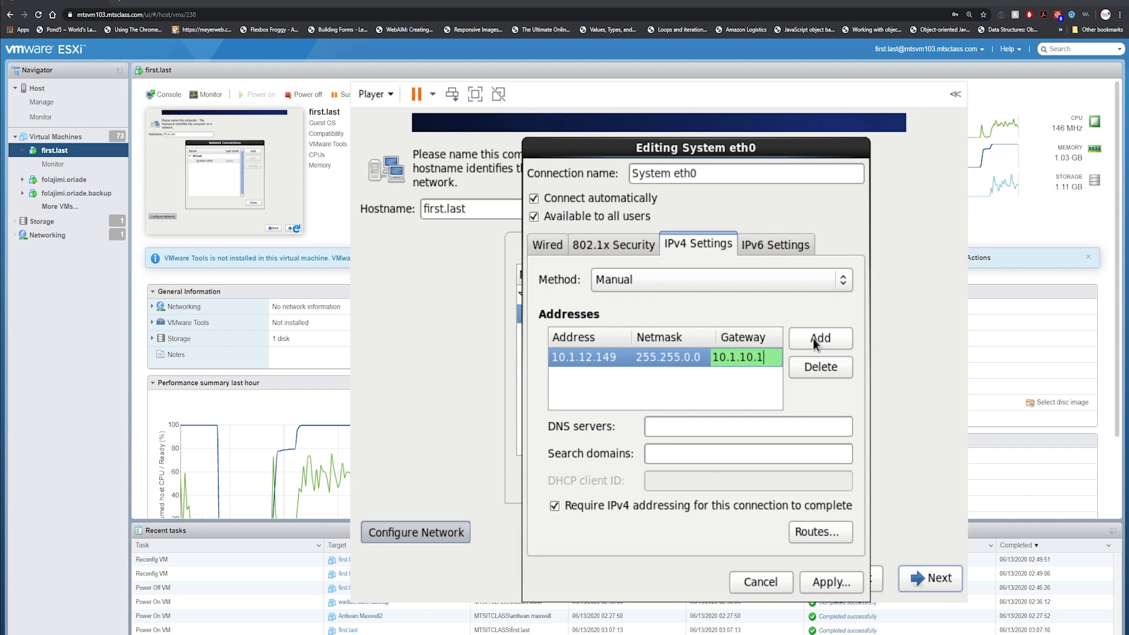
key(Return)
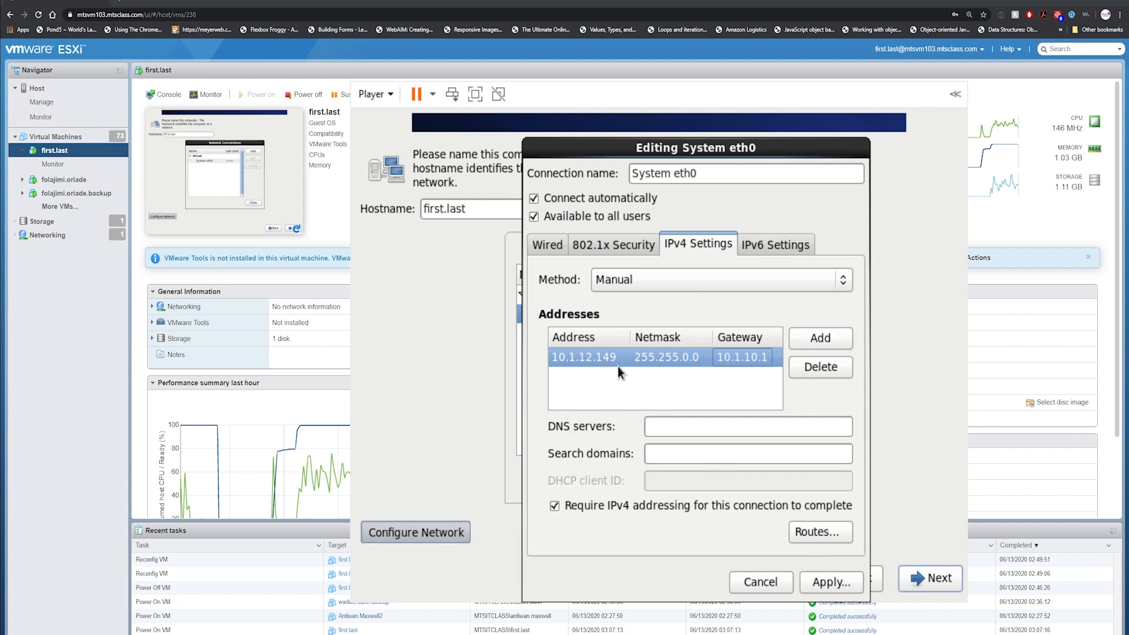
Set DNS server 10.1.10.252 and search domain mtsclass.com.
click(682, 428)
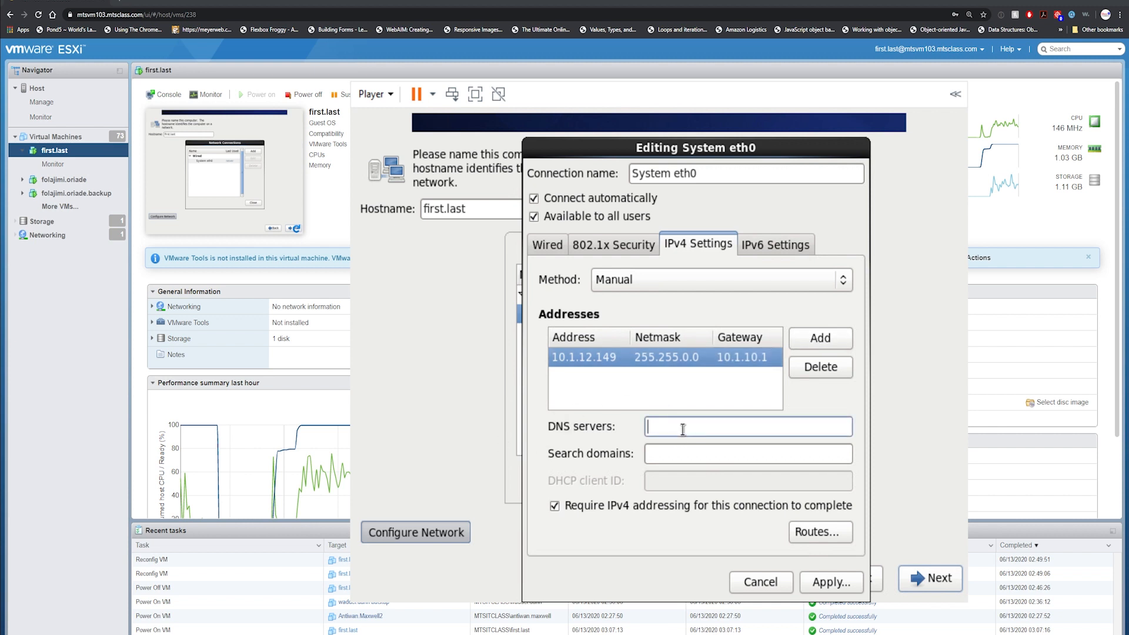
text(10.1.)
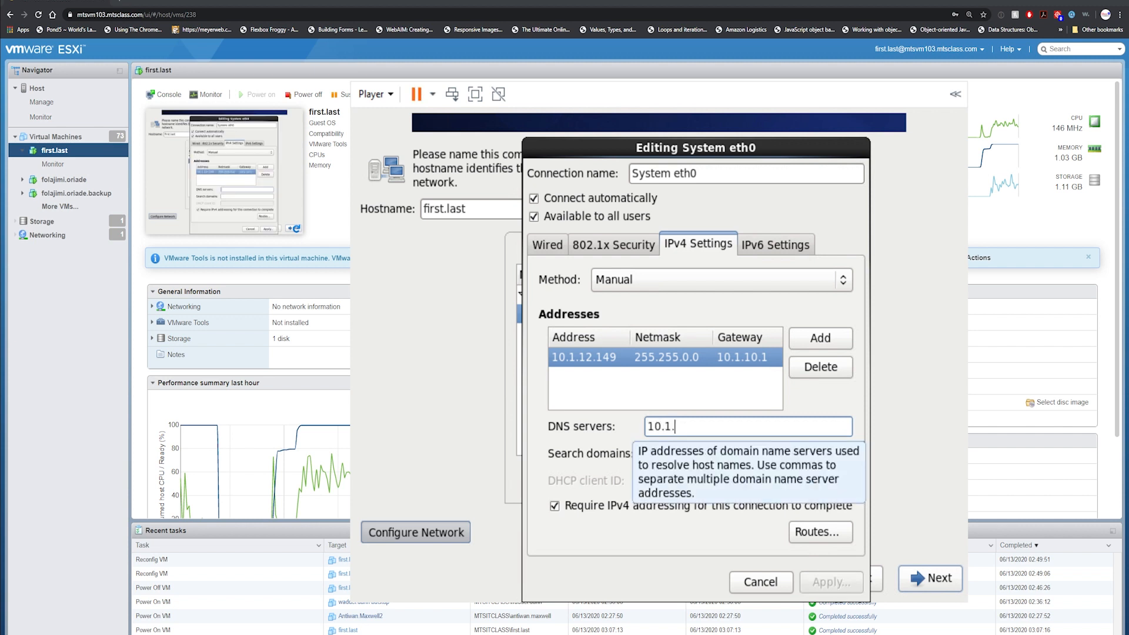
text(10.252)
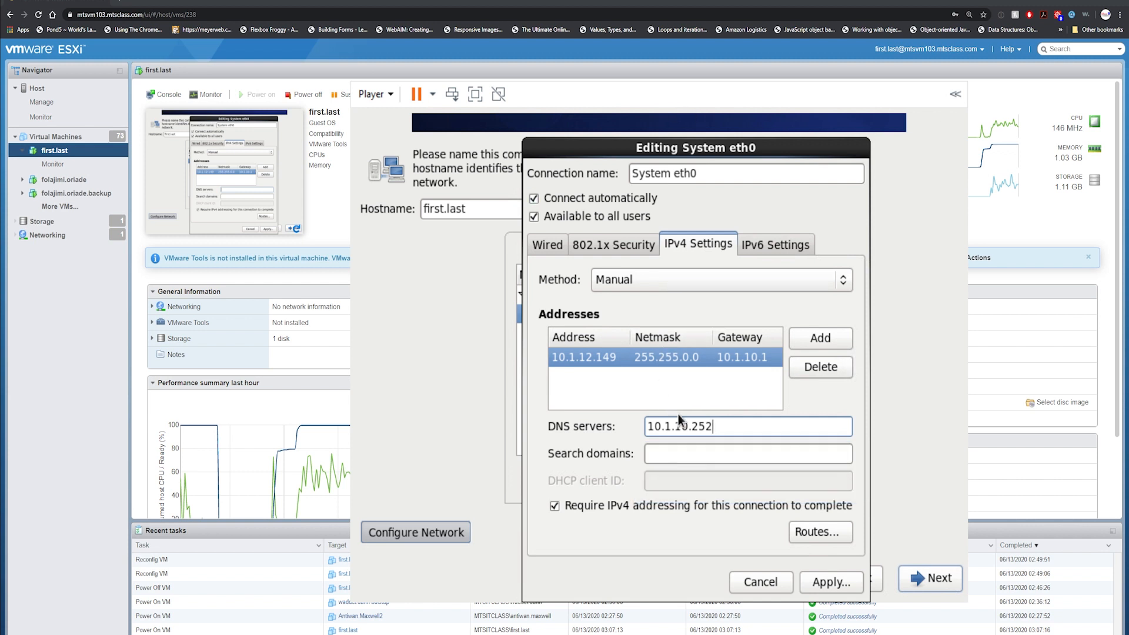
key(Tab)
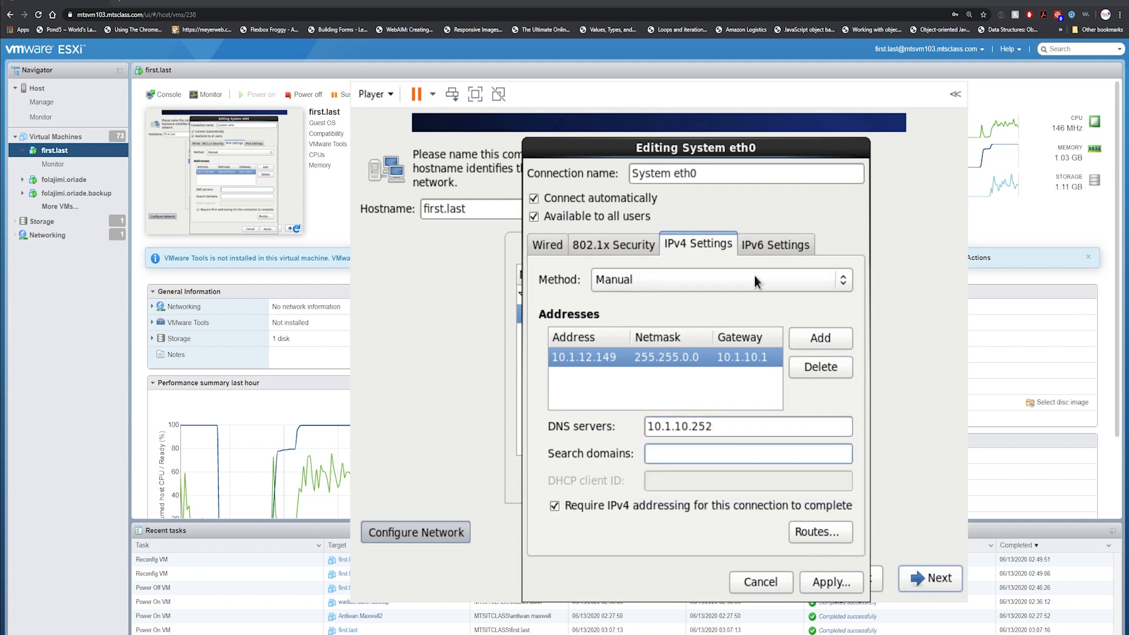
text(mtsclass.com)
Apply the eth0 settings, close Network Connections, and accept the hostname and America/New York time zone.
click(834, 584)
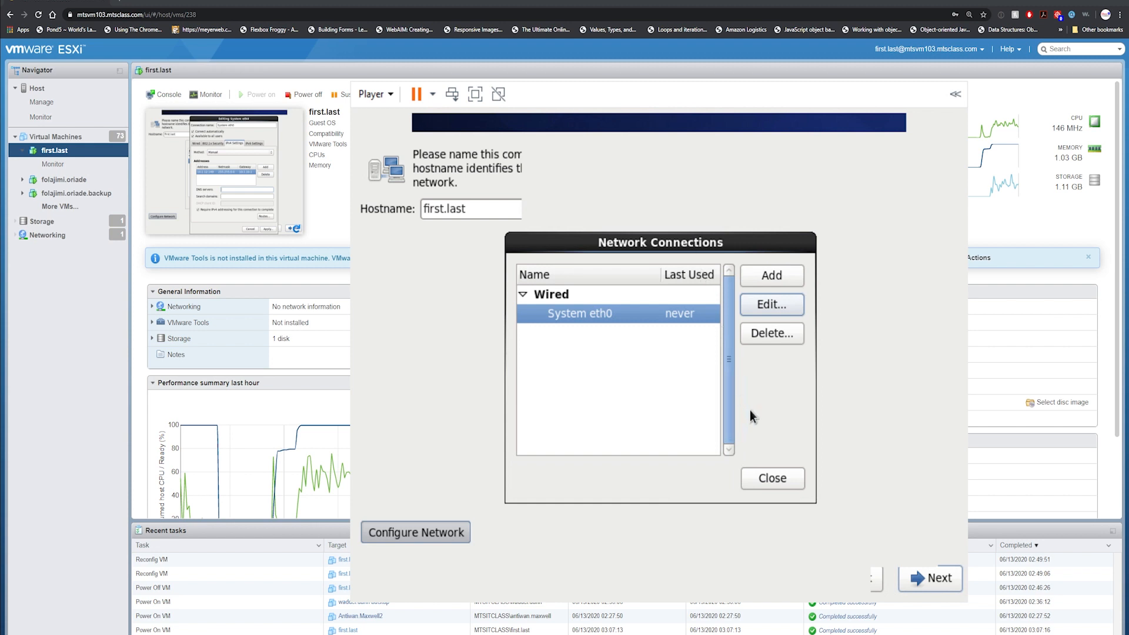
click(772, 478)
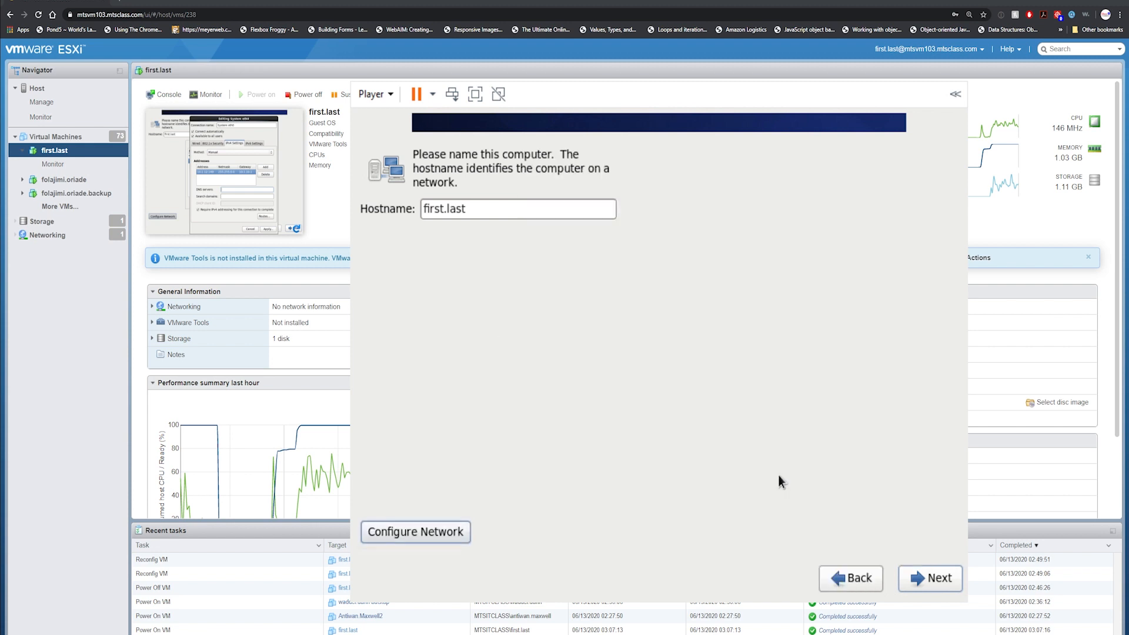
click(937, 578)
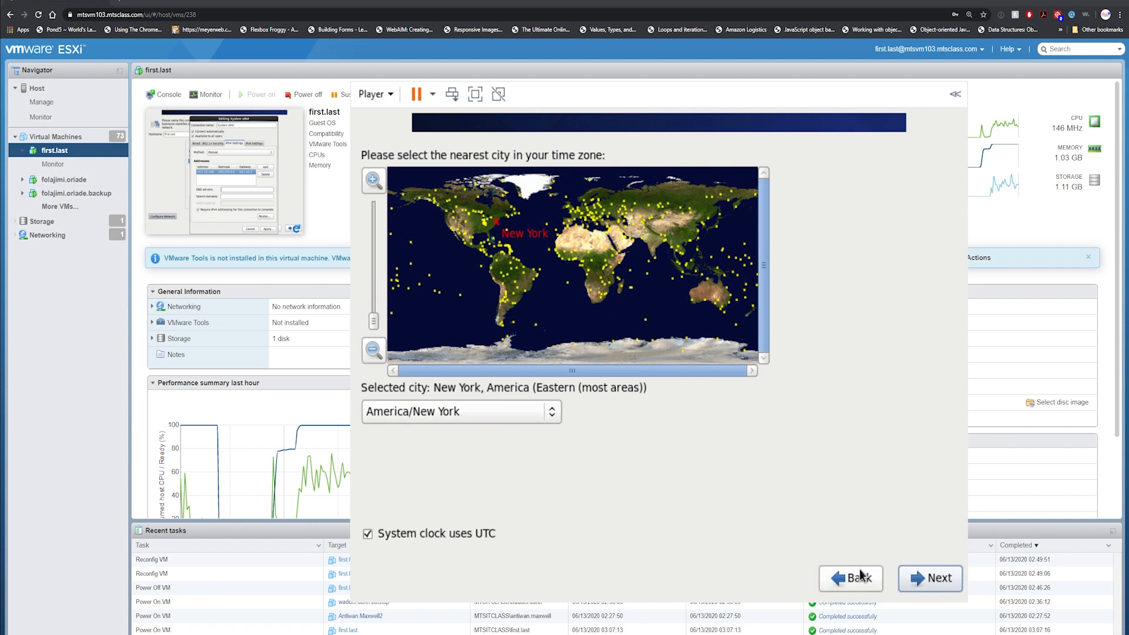
click(922, 579)
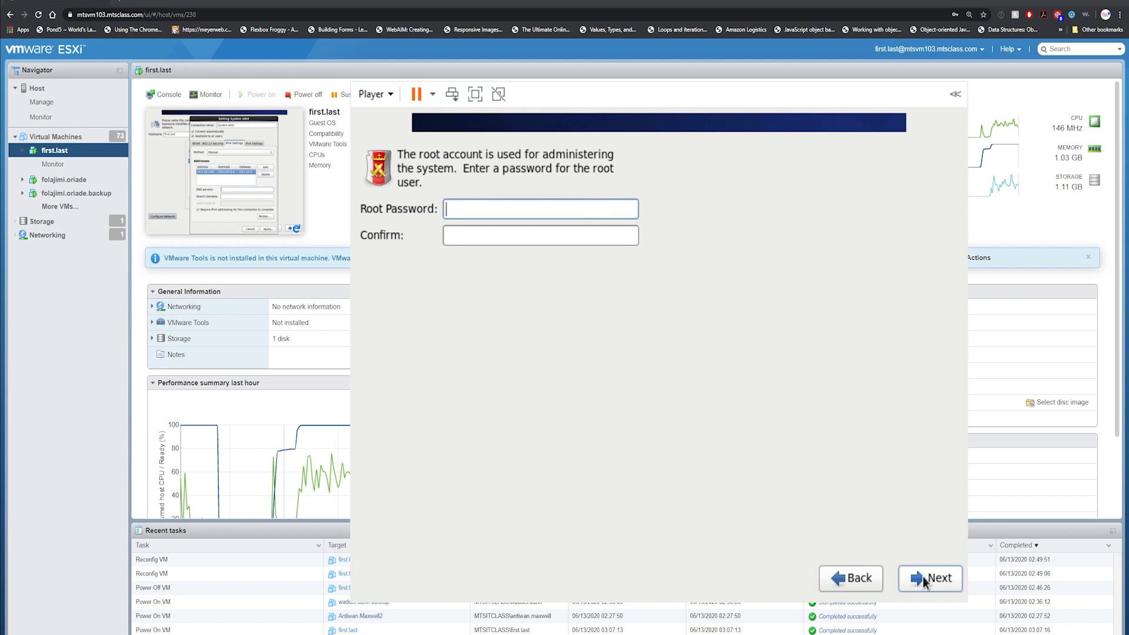
Enter and confirm the root password, keeping it despite the weak-password warning.
text(1234567)
key(Tab)
text(1234567)
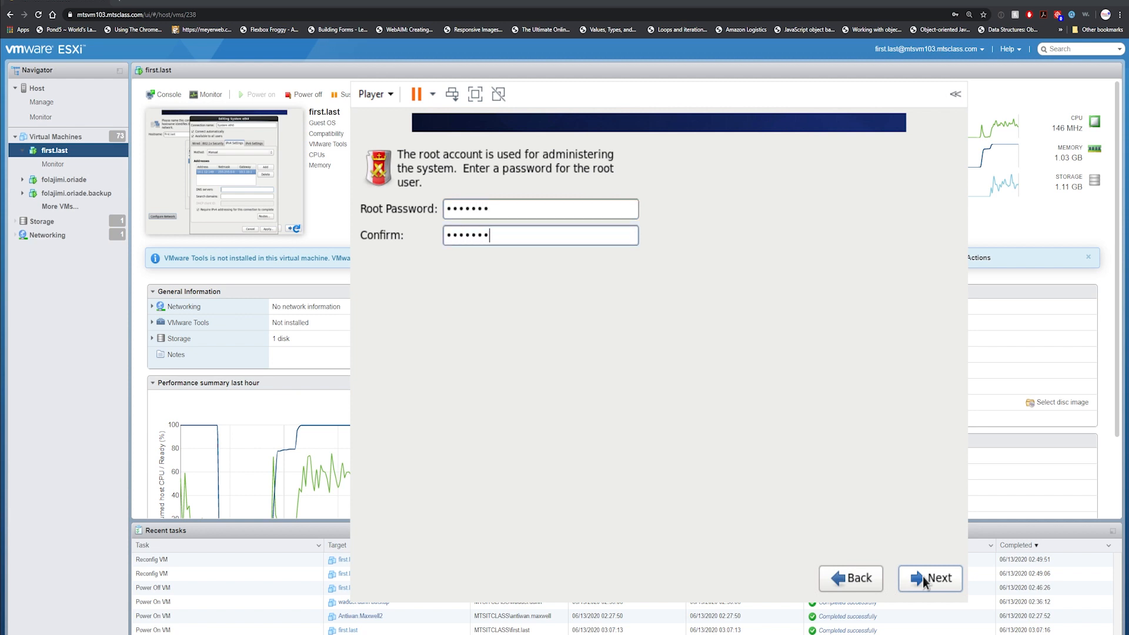
click(923, 579)
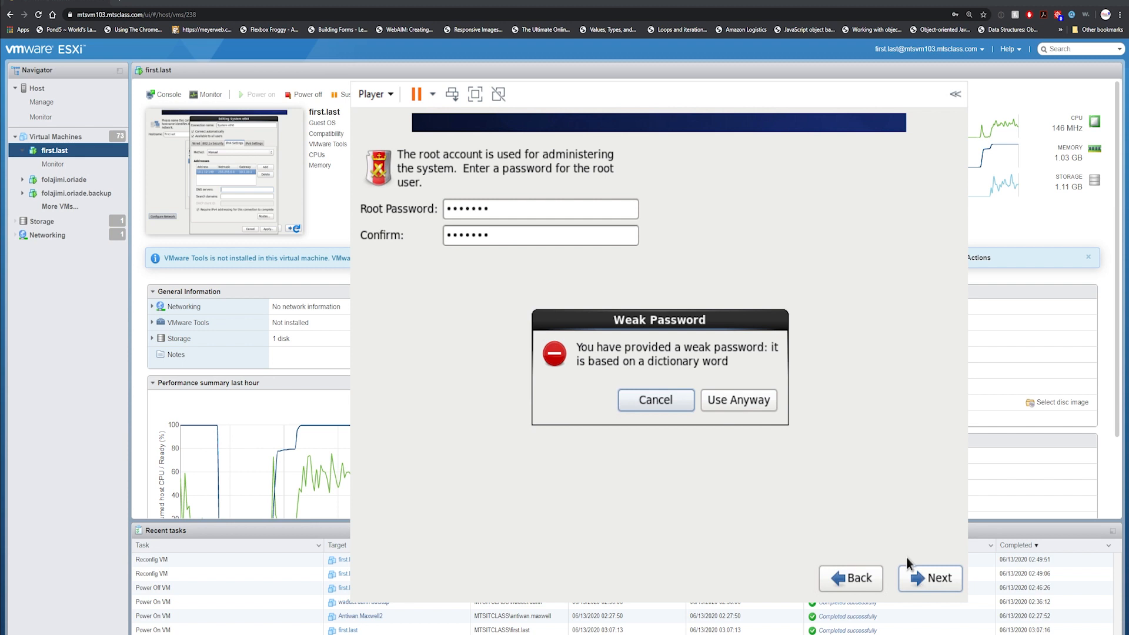
click(750, 403)
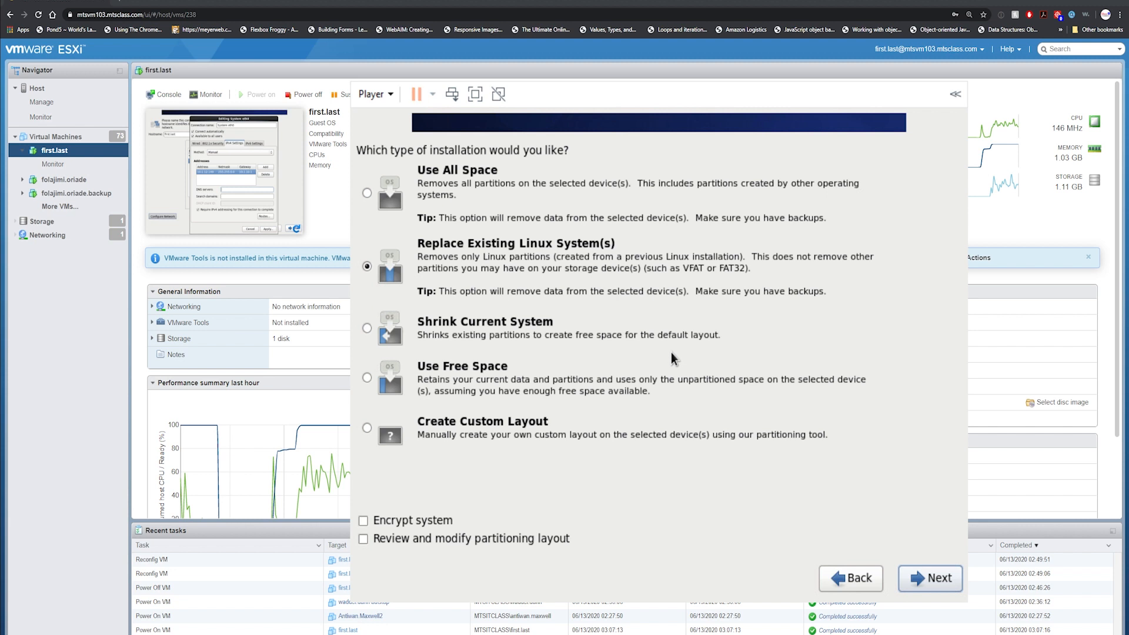
Choose Replace Existing Linux System(s) and confirm writing the partition changes to disk.
click(947, 577)
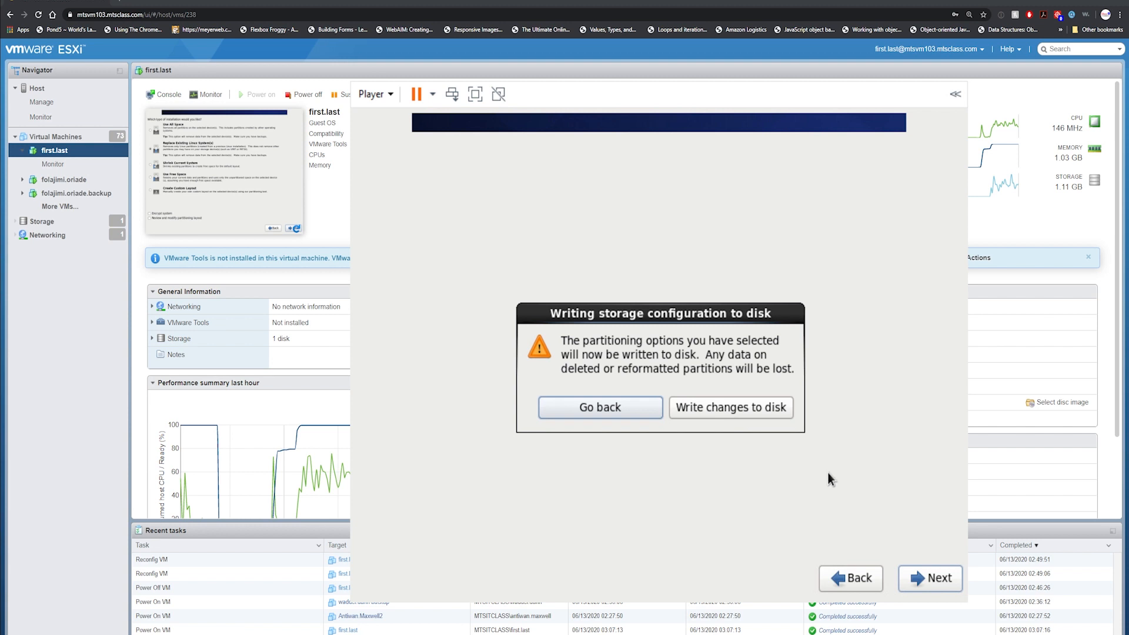
click(744, 406)
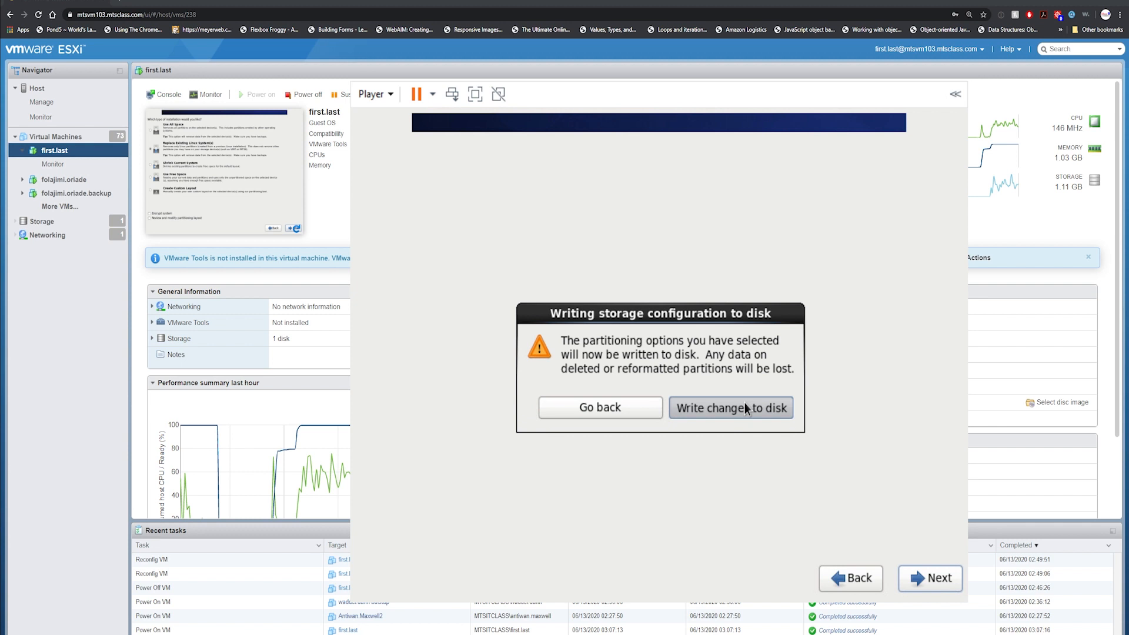
click(744, 403)
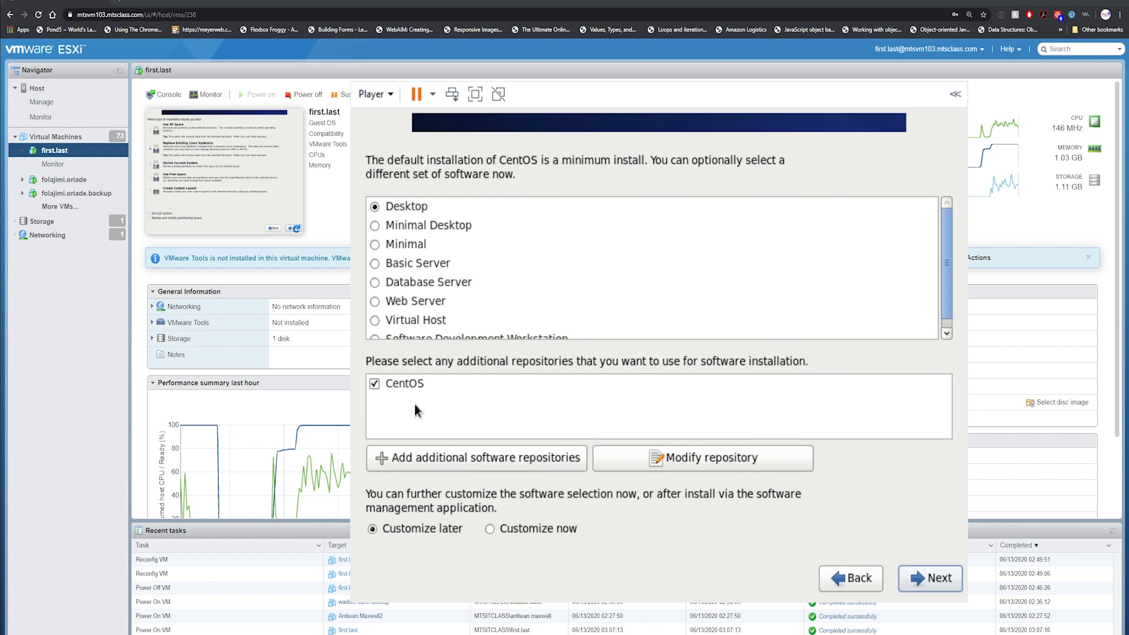
Start installing the Desktop package set, logging back in to ESXi when the session expires.
click(949, 579)
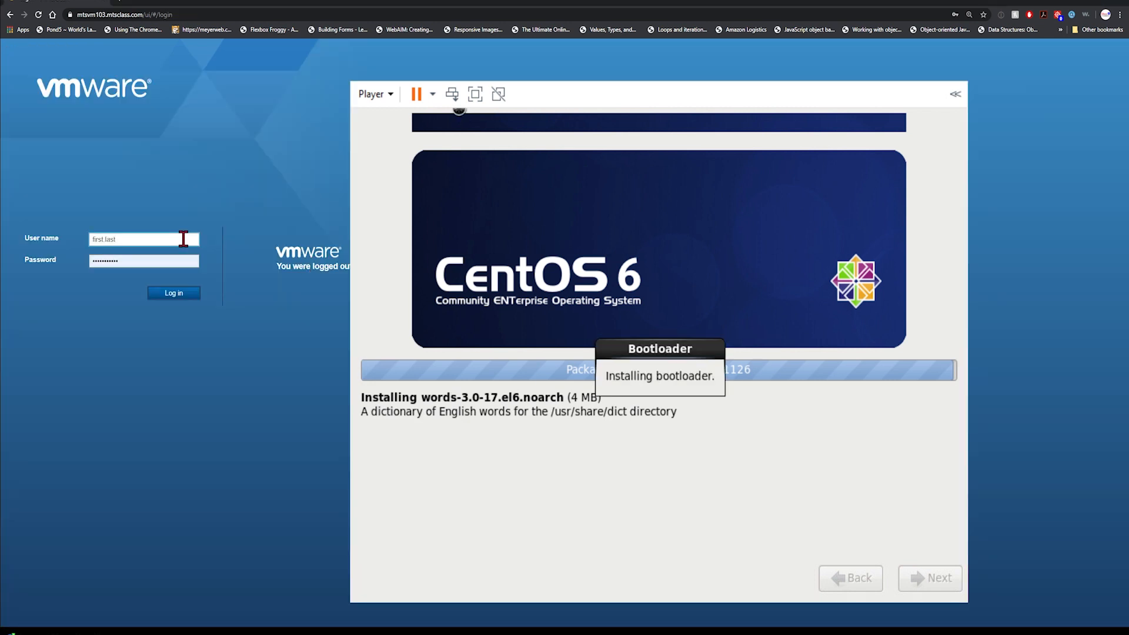
key(Tab)
text(p)
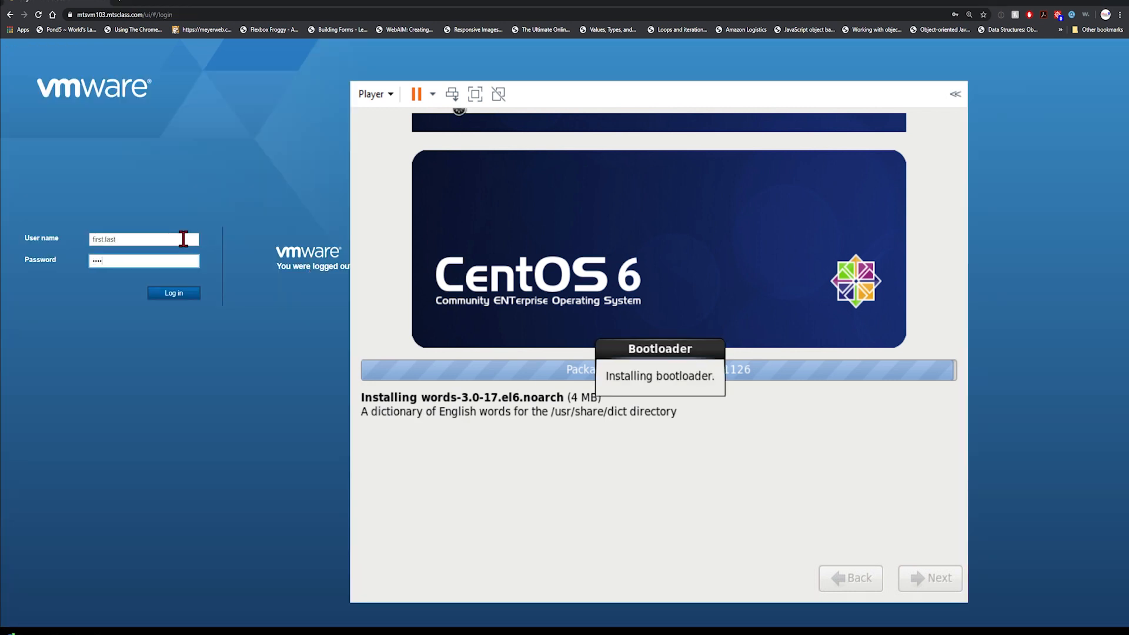
click(177, 294)
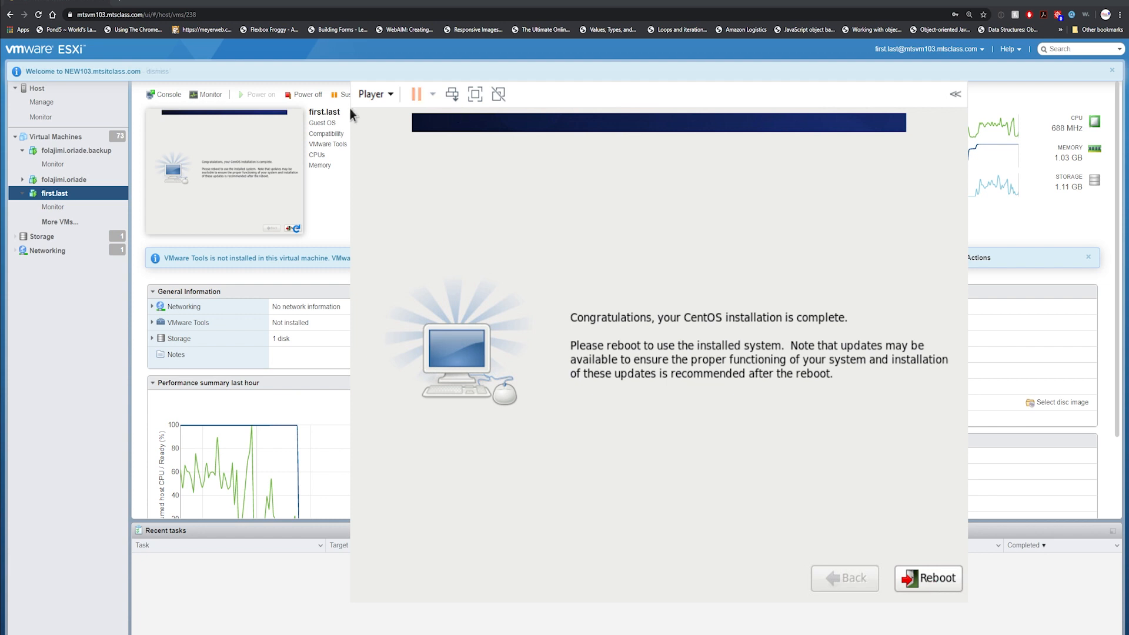
Reboot into the installed CentOS and accept the license agreement.
click(924, 575)
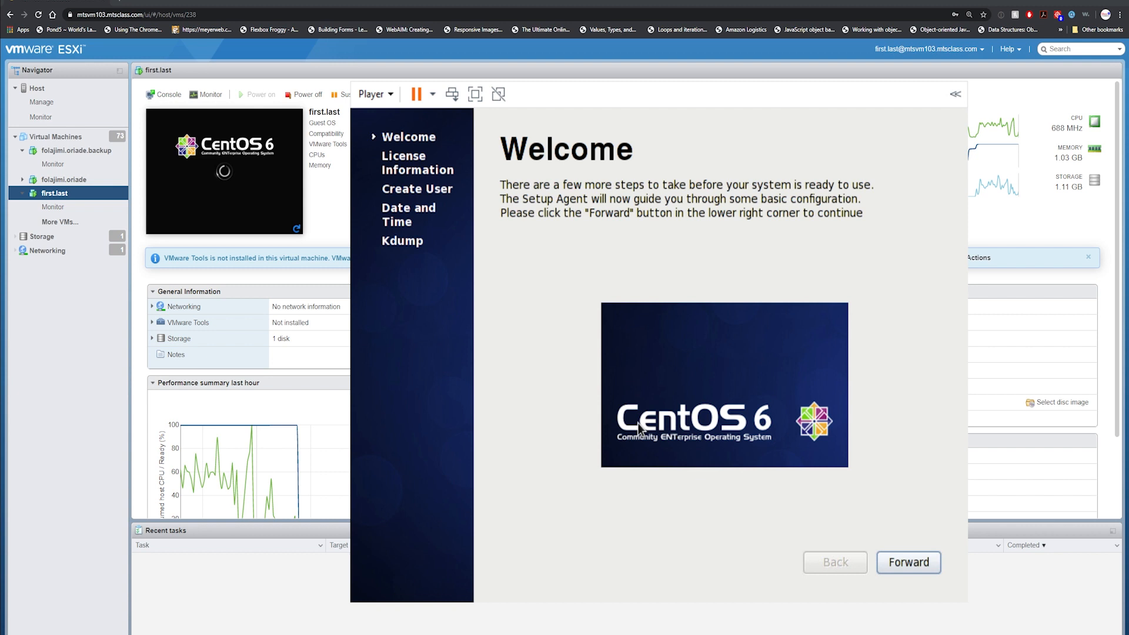
click(913, 564)
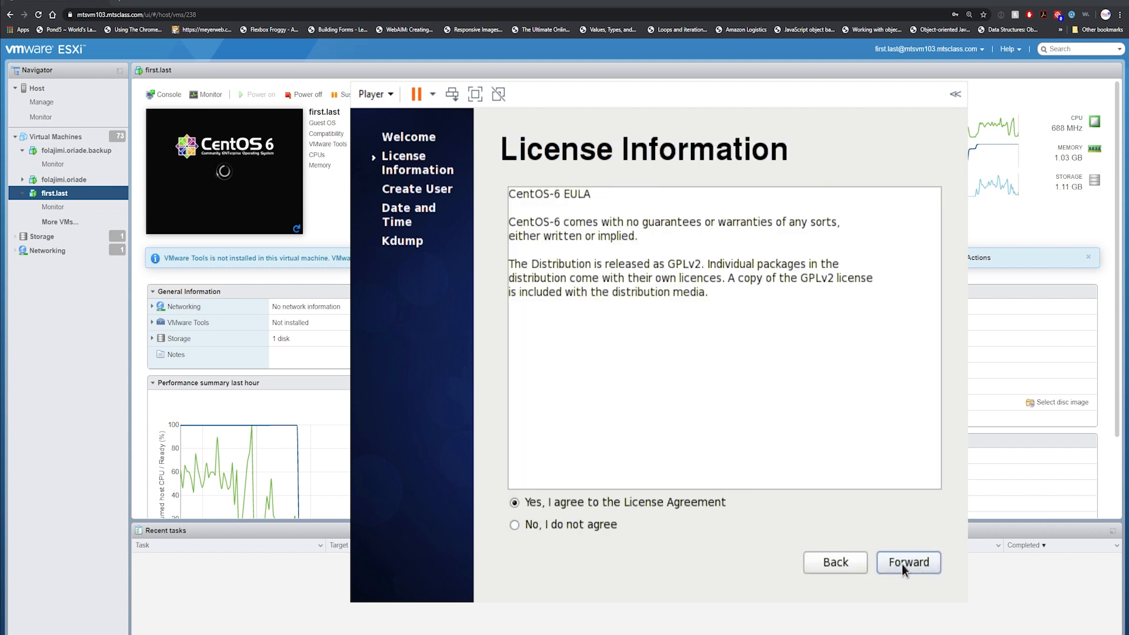
click(902, 568)
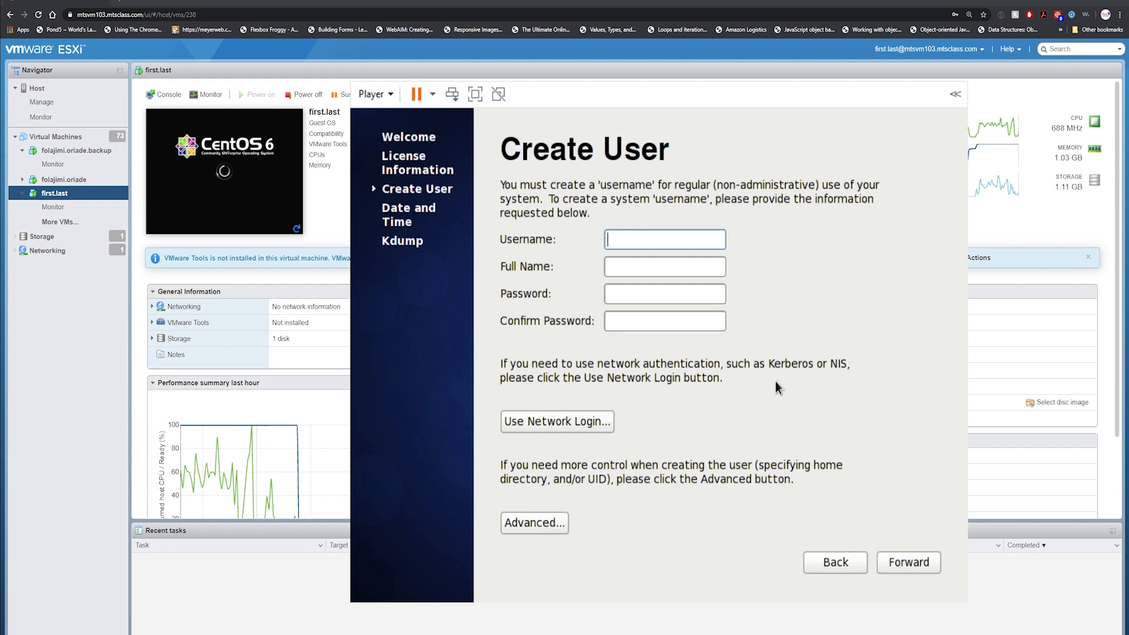
Create the new user account with its username, full name and password.
text(first.last)
key(Tab)
text(First Last)
key(Tab)
key(shift+Tab)
key(End)
key(BackSpace)
key(BackSpace)
key(BackSpace)
text(ast)
key(Tab)
text(•••••)
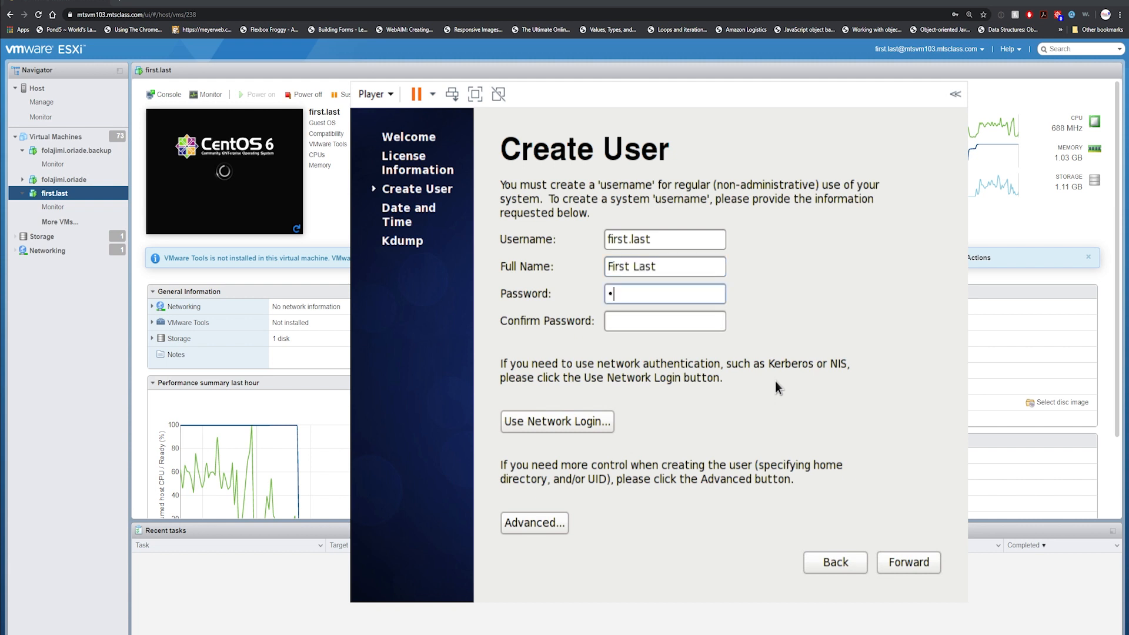
text(•••••••••••)
key(Tab)
text(••••••••••••••••)
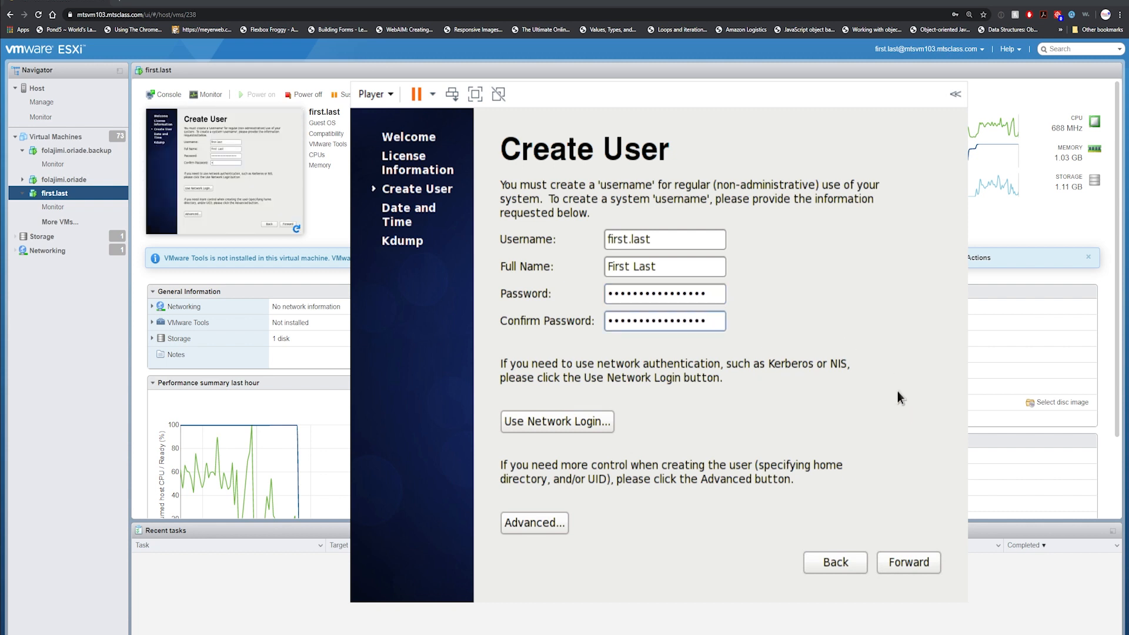
click(898, 562)
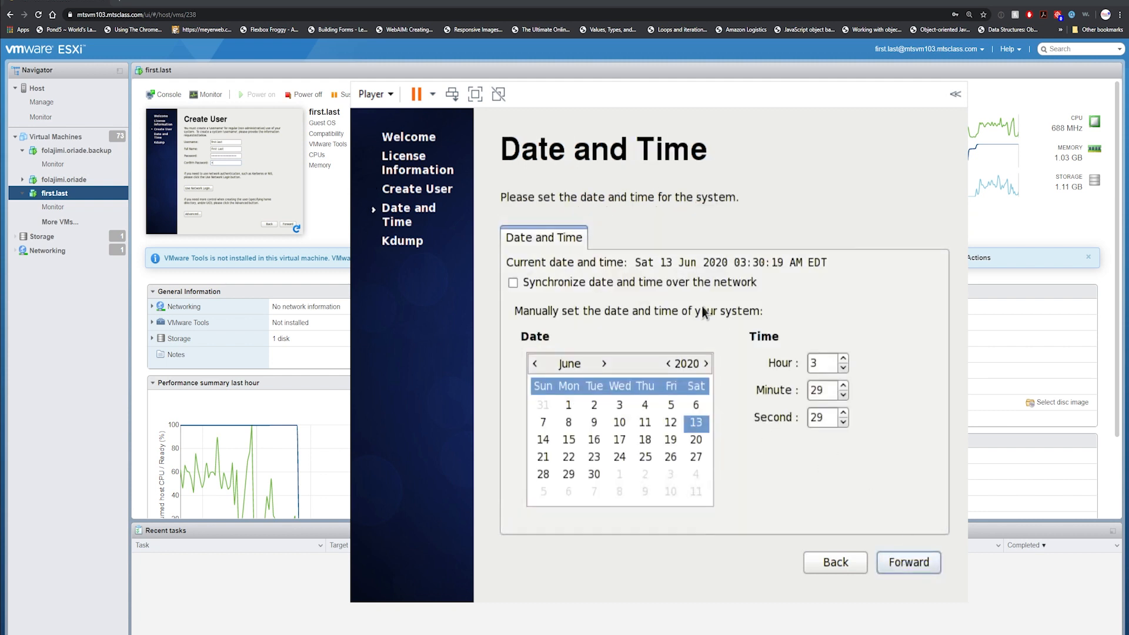
Accept Date and Time, dismiss the kdump memory warning and finish first-boot setup.
click(894, 560)
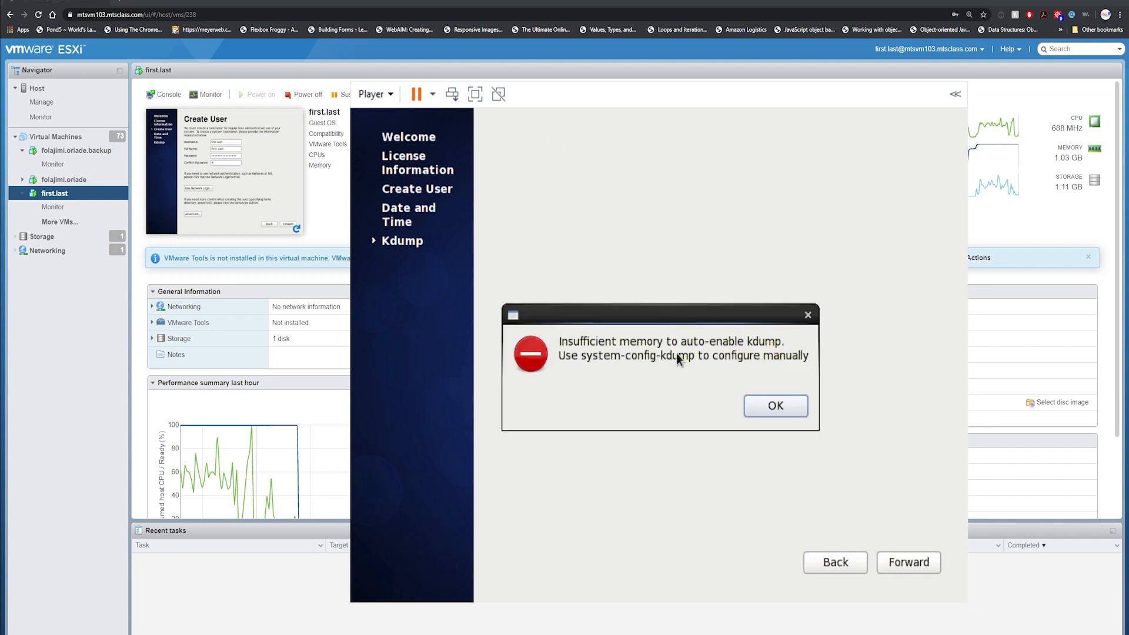
click(763, 410)
click(918, 568)
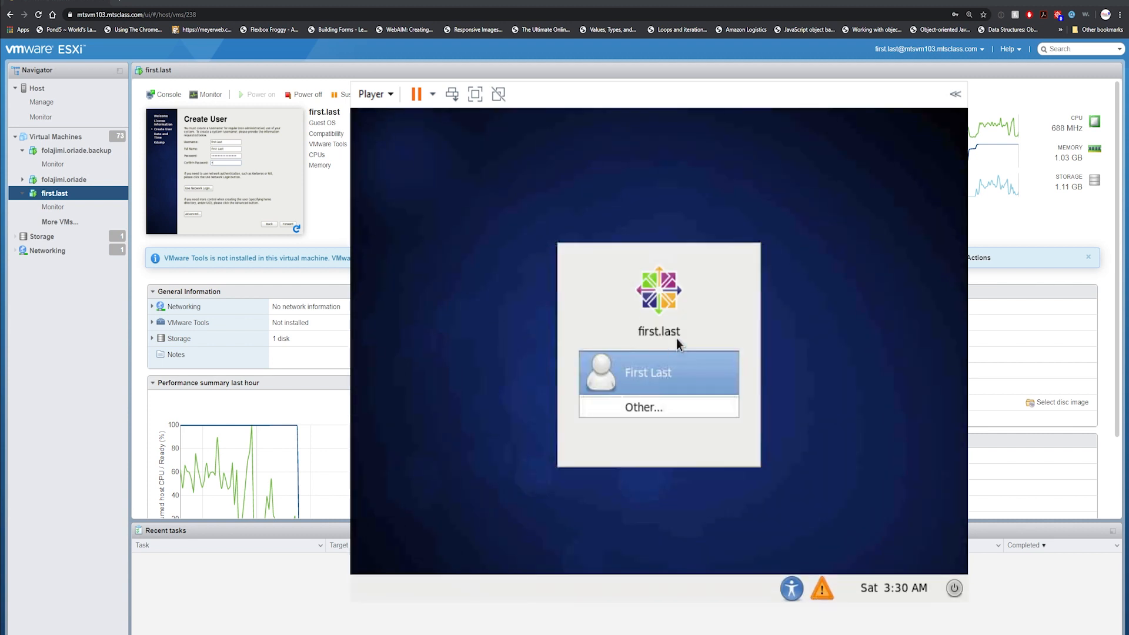
Log in to the CentOS guest as root through Other..., entering the root password.
click(654, 382)
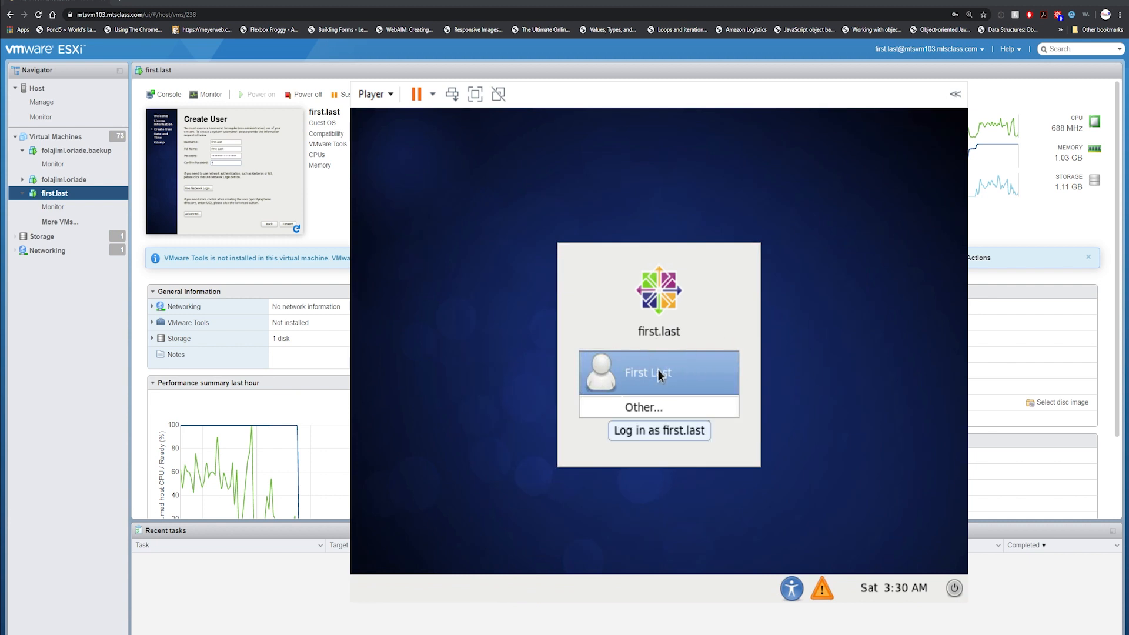
click(668, 405)
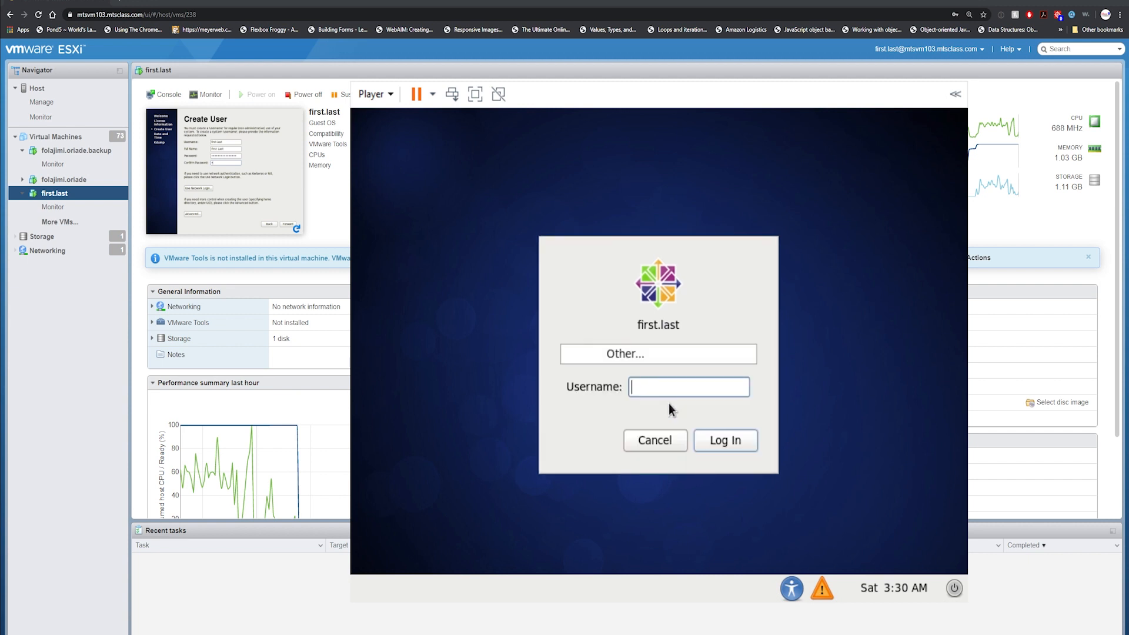
text(root)
key(Return)
text(•)
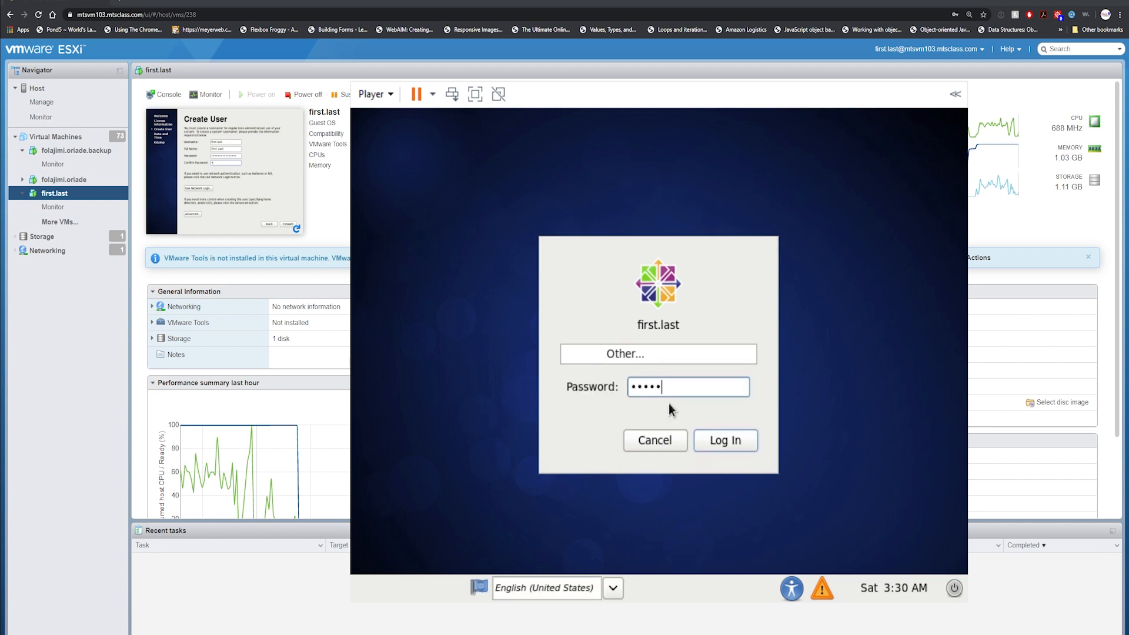
key(BackSpace)
key(BackSpace)
key(BackSpace)
text(•)
click(708, 440)
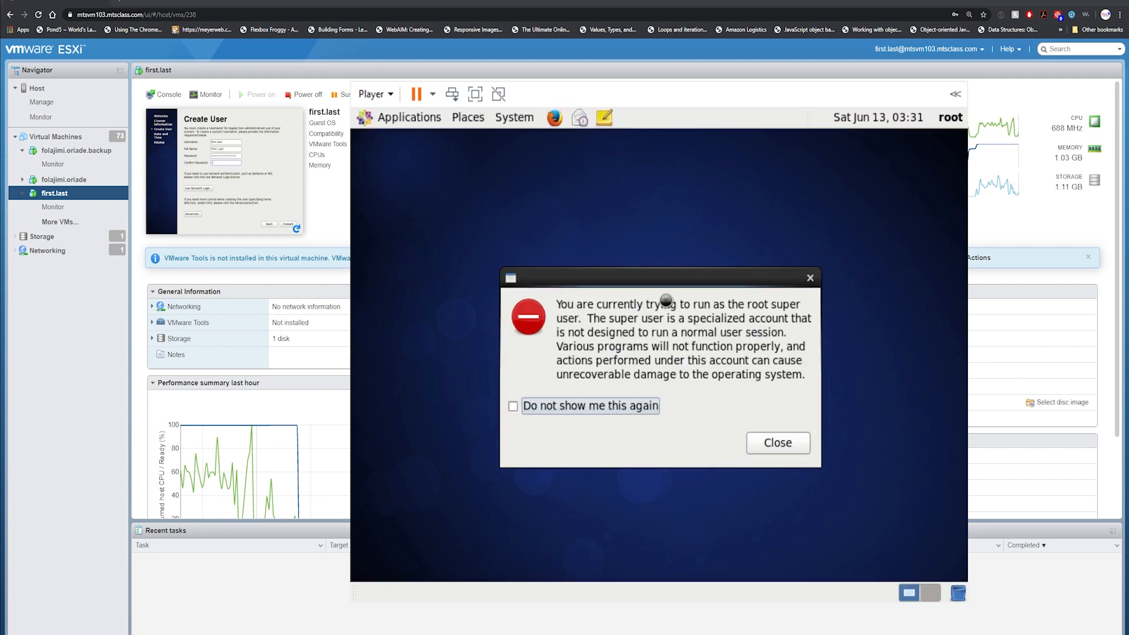
Dismiss the root super user warning, leaving the don't-show-again option unchecked.
click(564, 407)
click(582, 406)
click(770, 444)
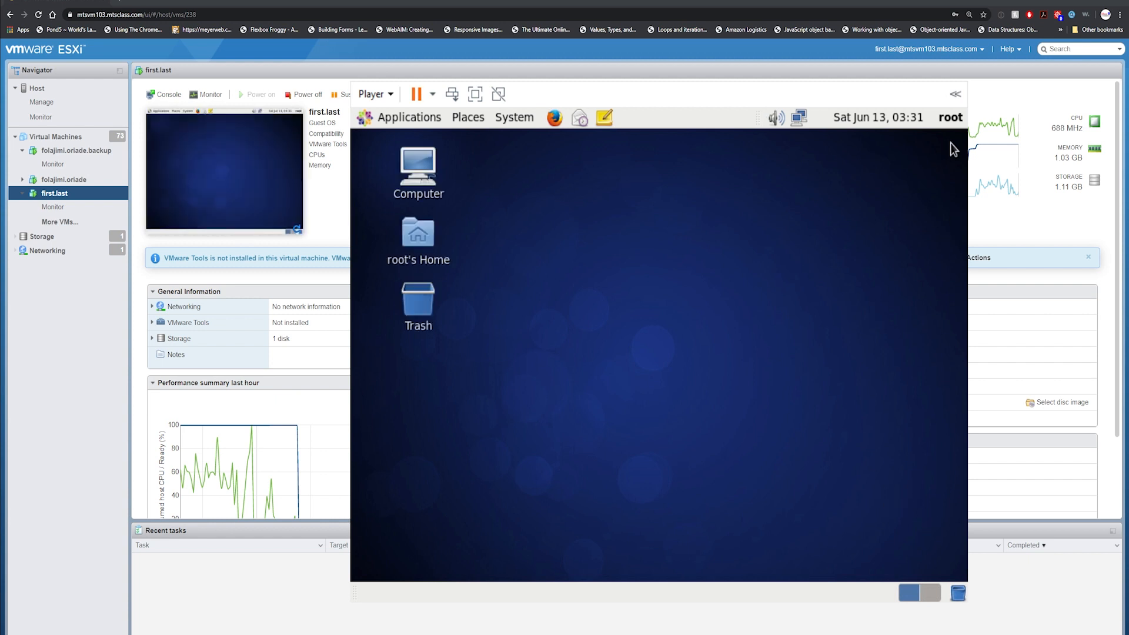
Add a Terminal launcher from Applications > System Tools to the desktop.
click(389, 118)
mouse_move(430, 270)
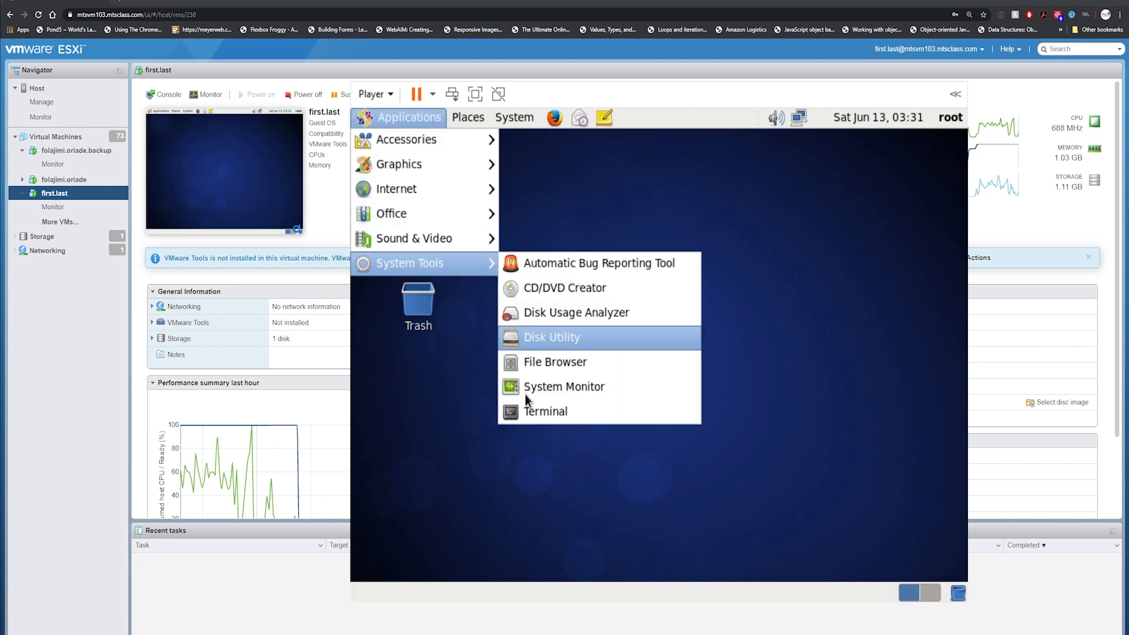
drag(519, 415, 410, 364)
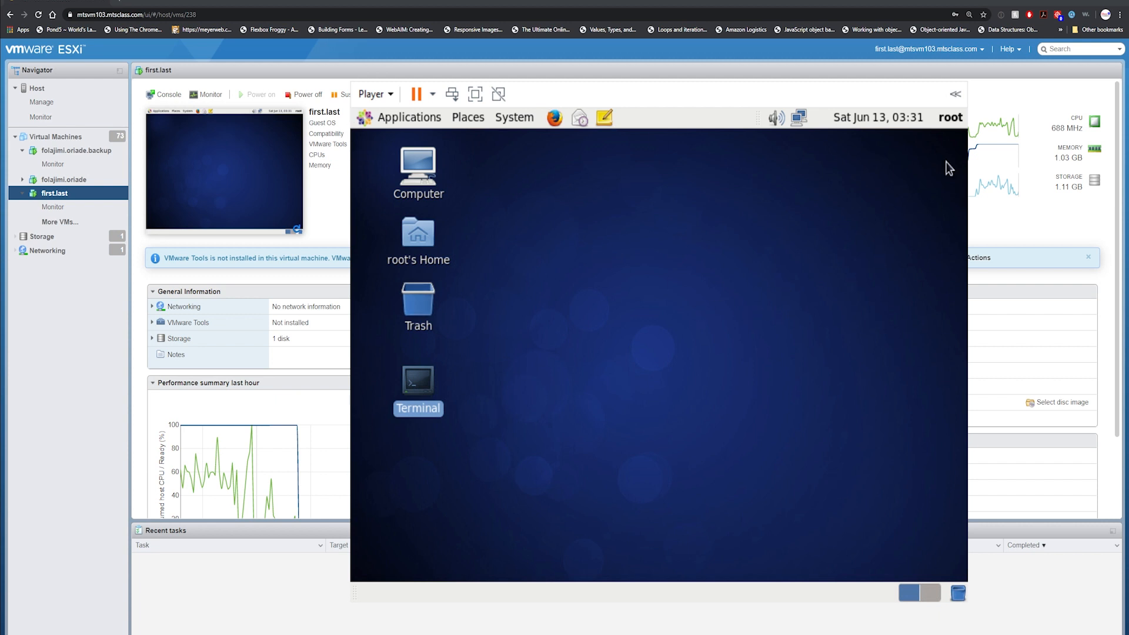
Log root out of the guest and close the VM console.
click(948, 118)
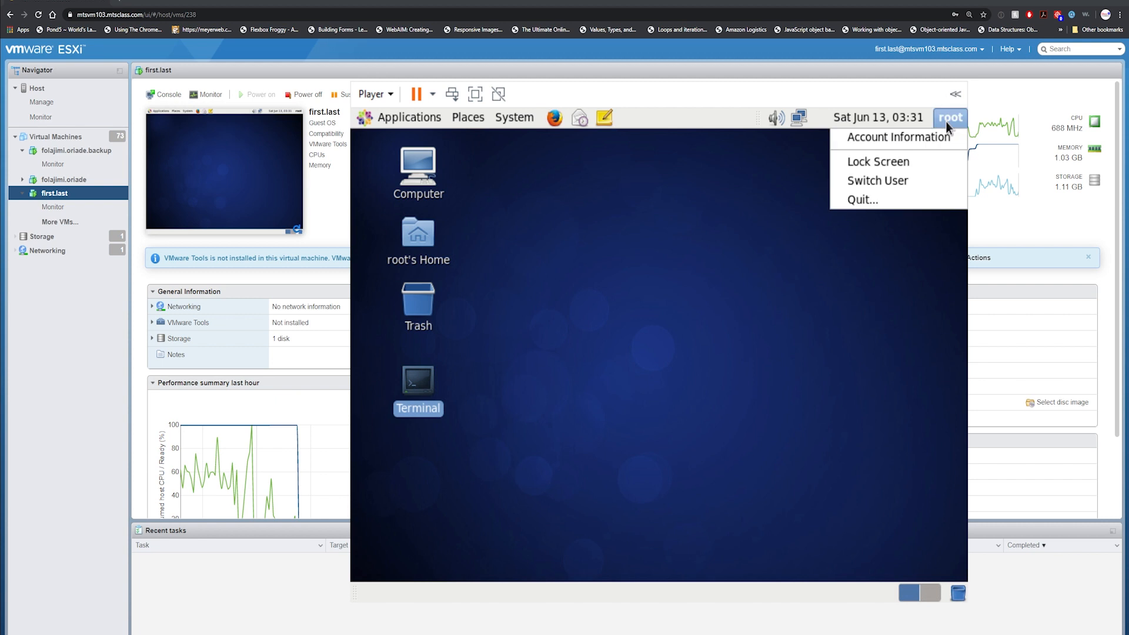
click(912, 200)
click(785, 414)
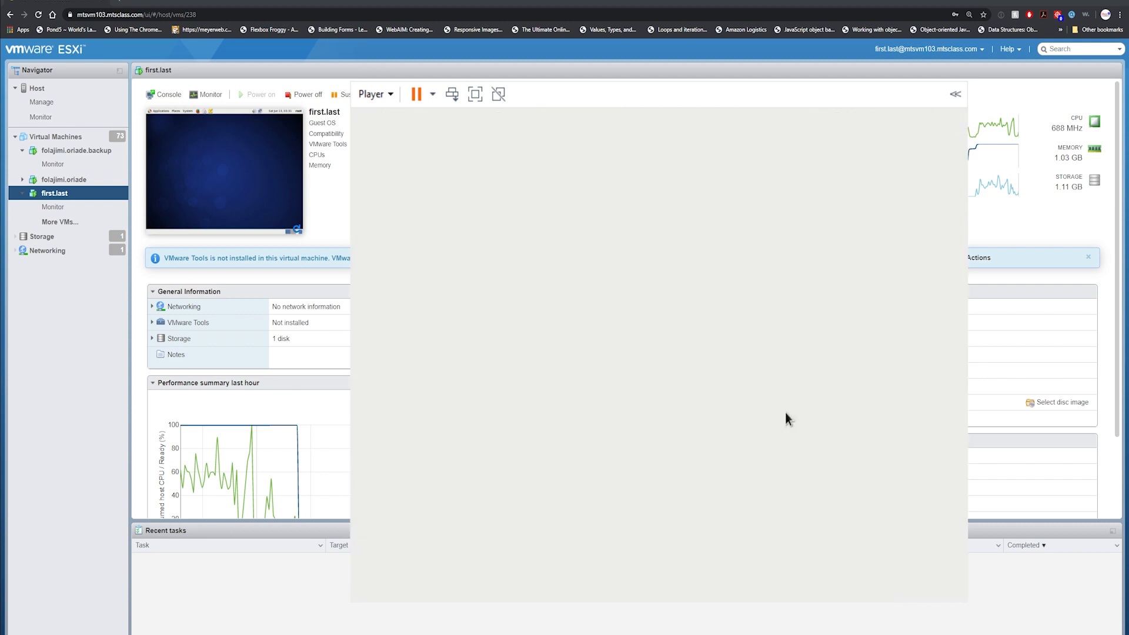
click(297, 105)
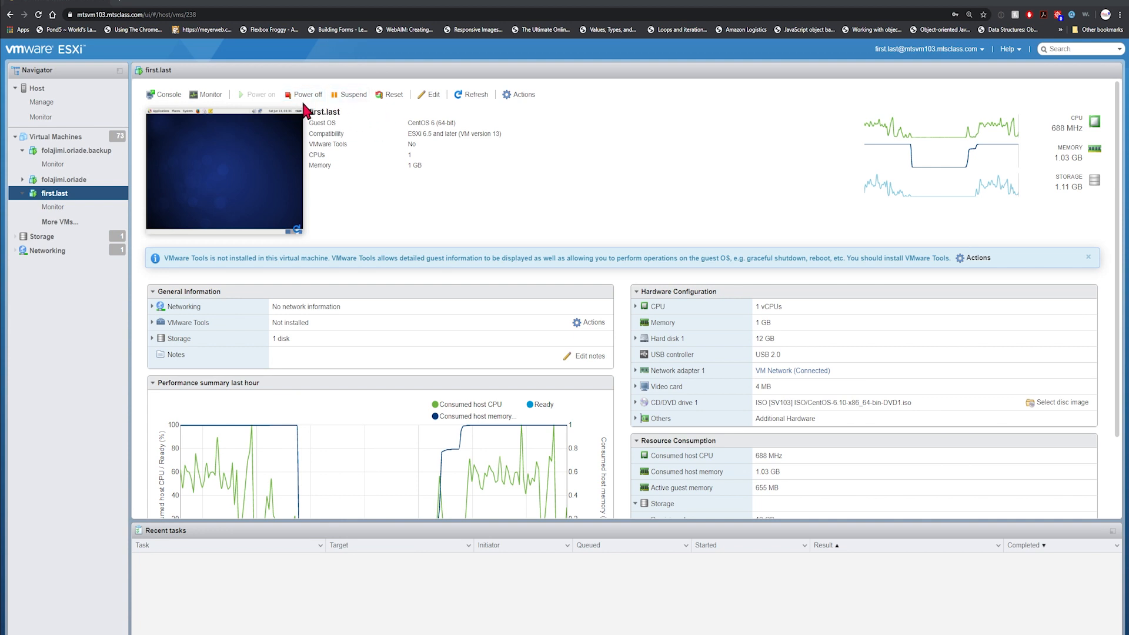
Reset the VM twice, confirming the second reset with Yes.
click(166, 95)
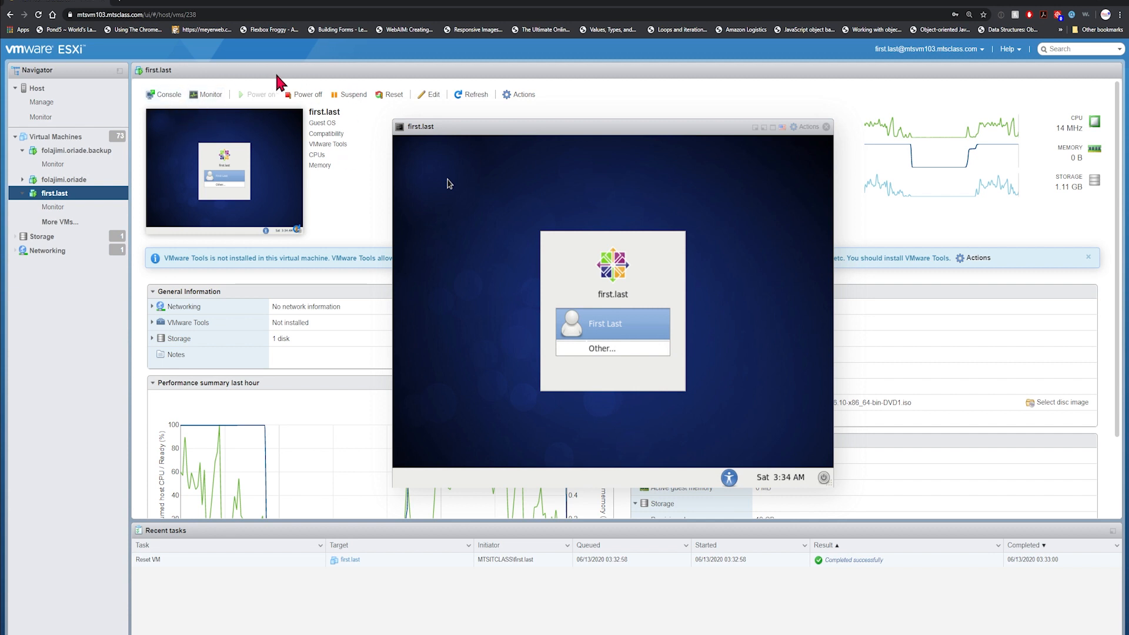
click(826, 127)
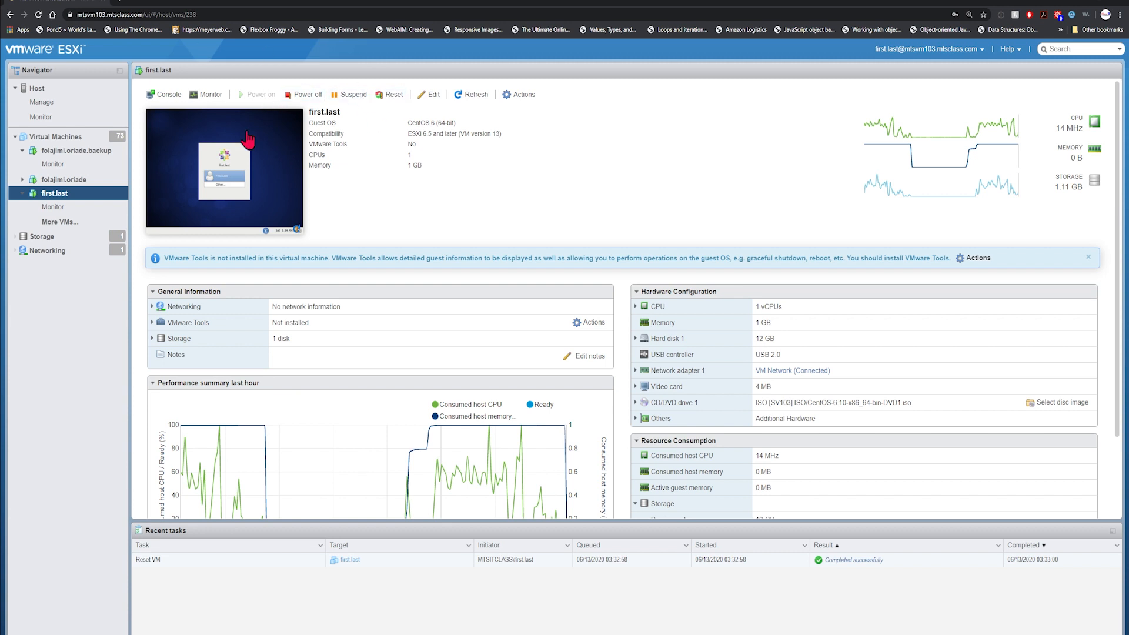
click(395, 97)
click(648, 385)
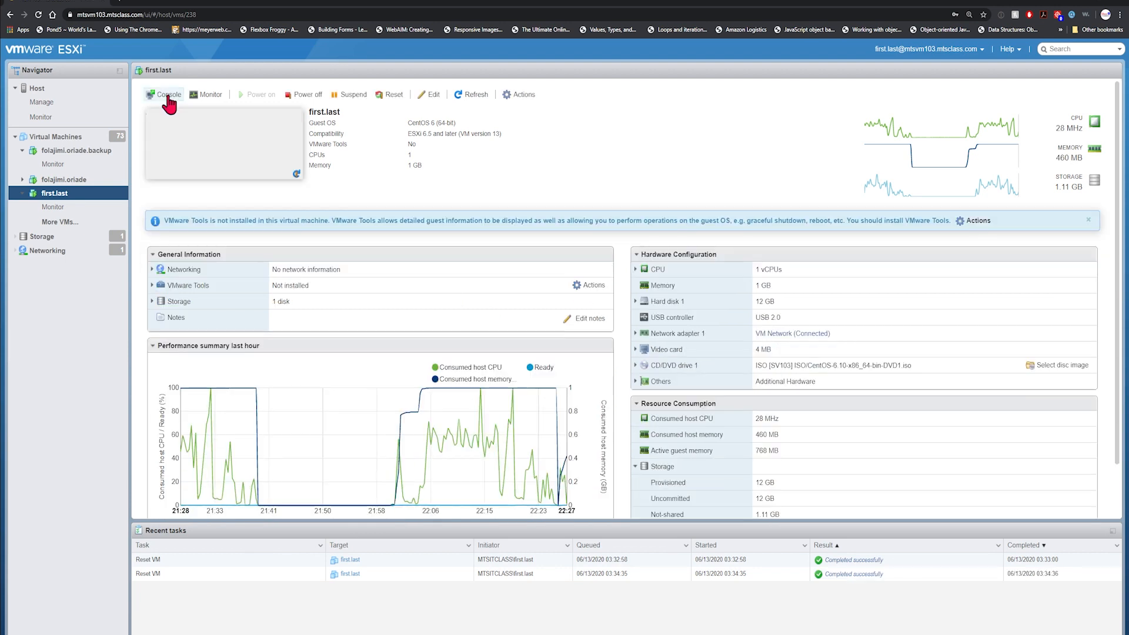
Open the browser console, interrupt the boot countdown to reach GRUB, and reposition the window.
click(169, 96)
click(174, 109)
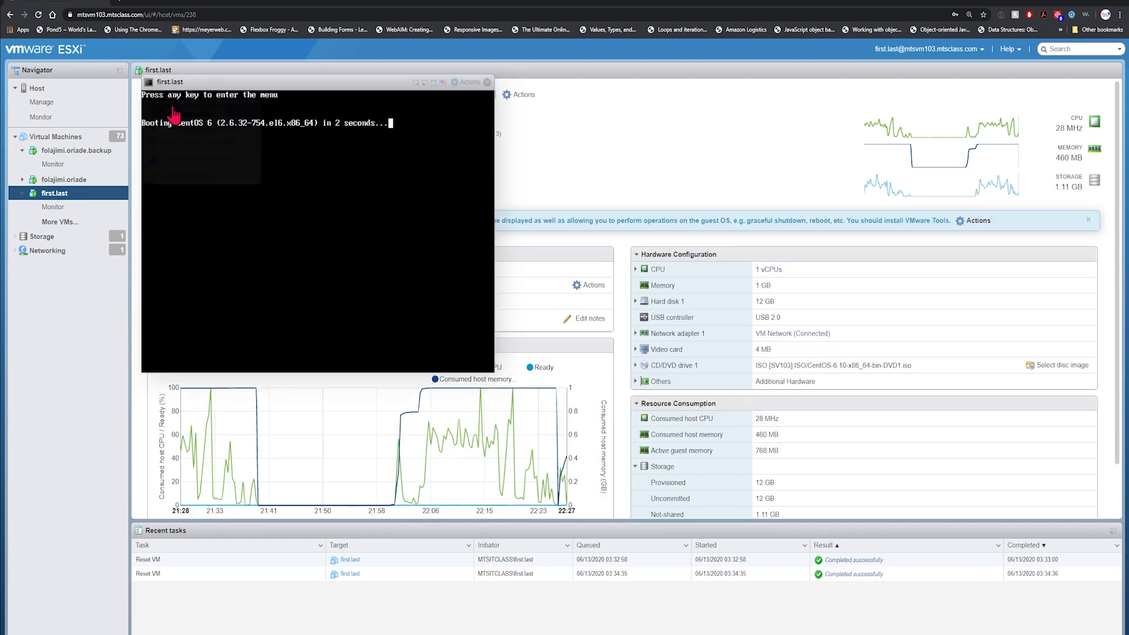
key(Return)
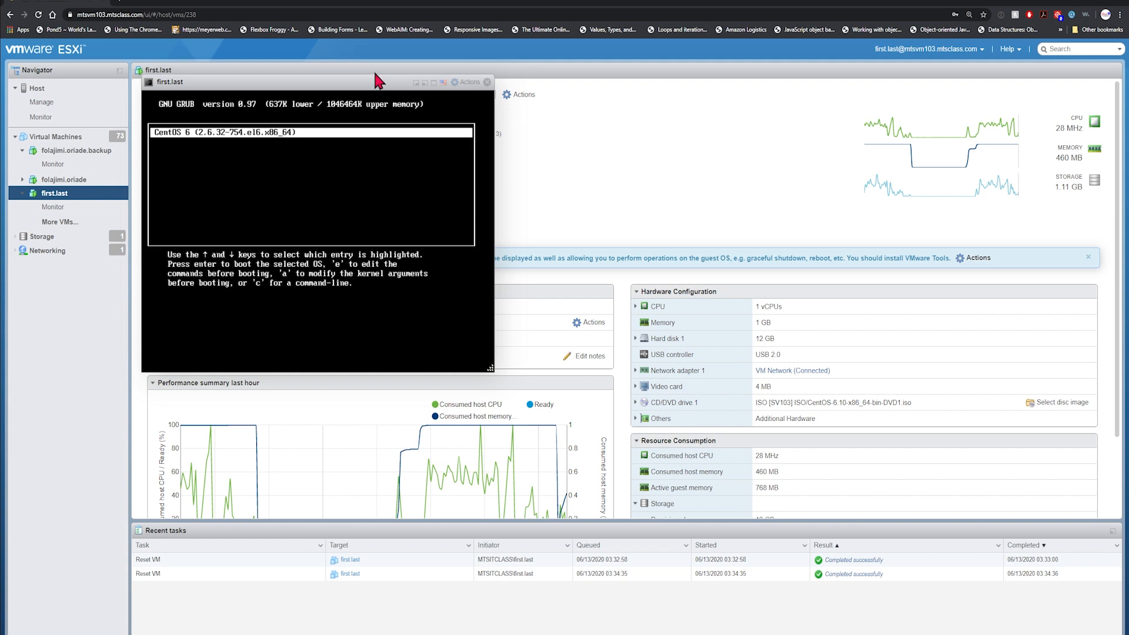
drag(371, 88, 629, 93)
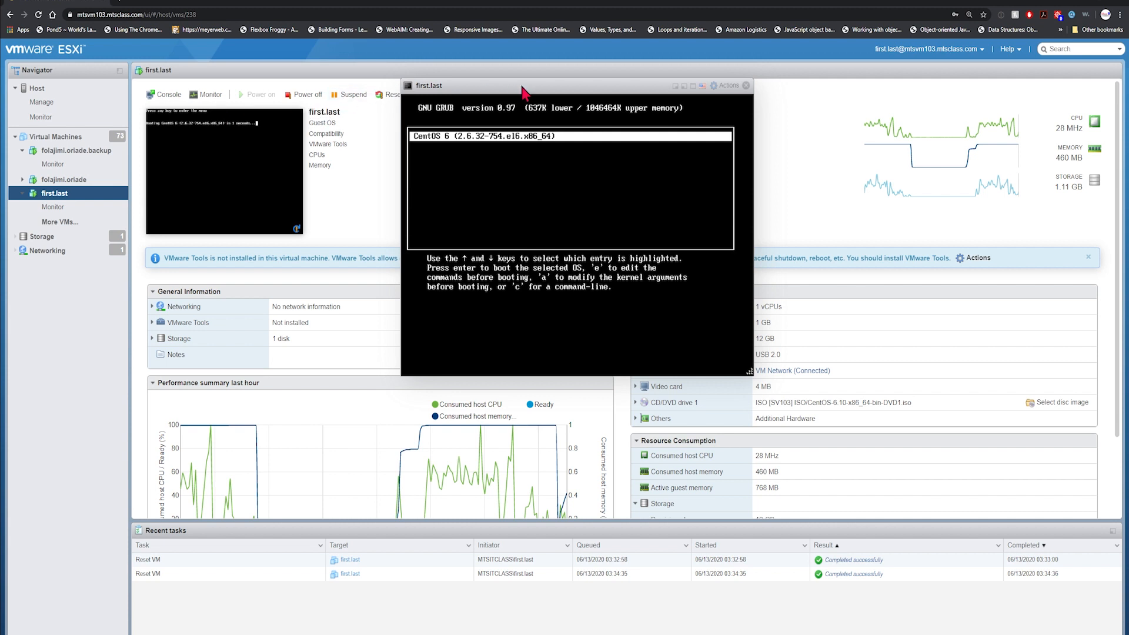
drag(523, 89, 473, 150)
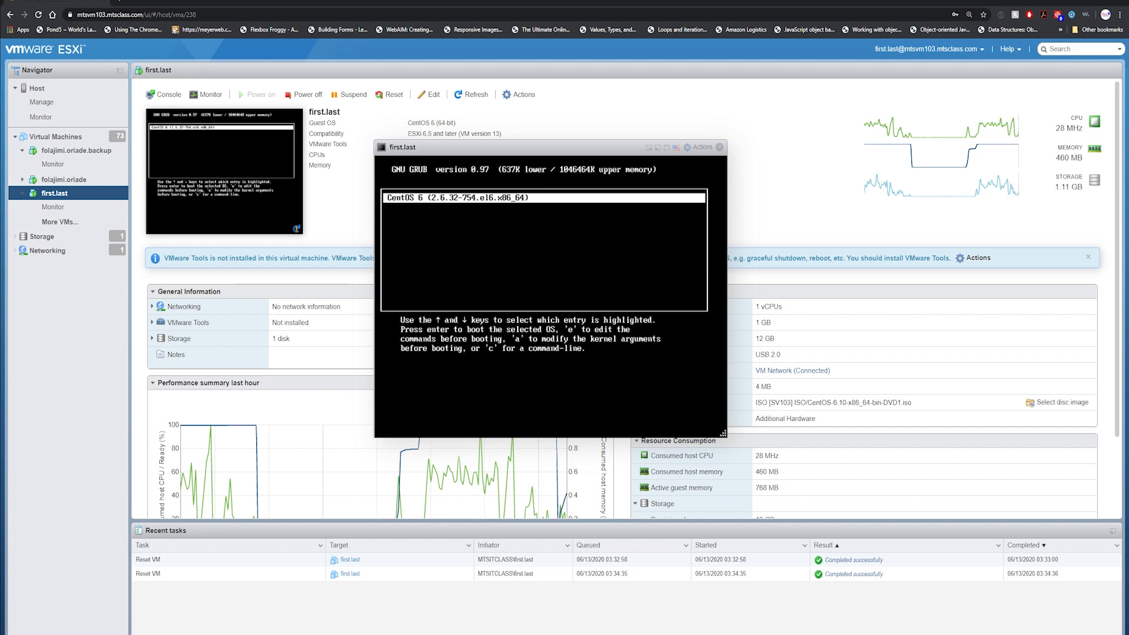
Open the CentOS 6 GRUB entry's kernel line, ending in 'rhgb quiet', in the line editor.
key(e)
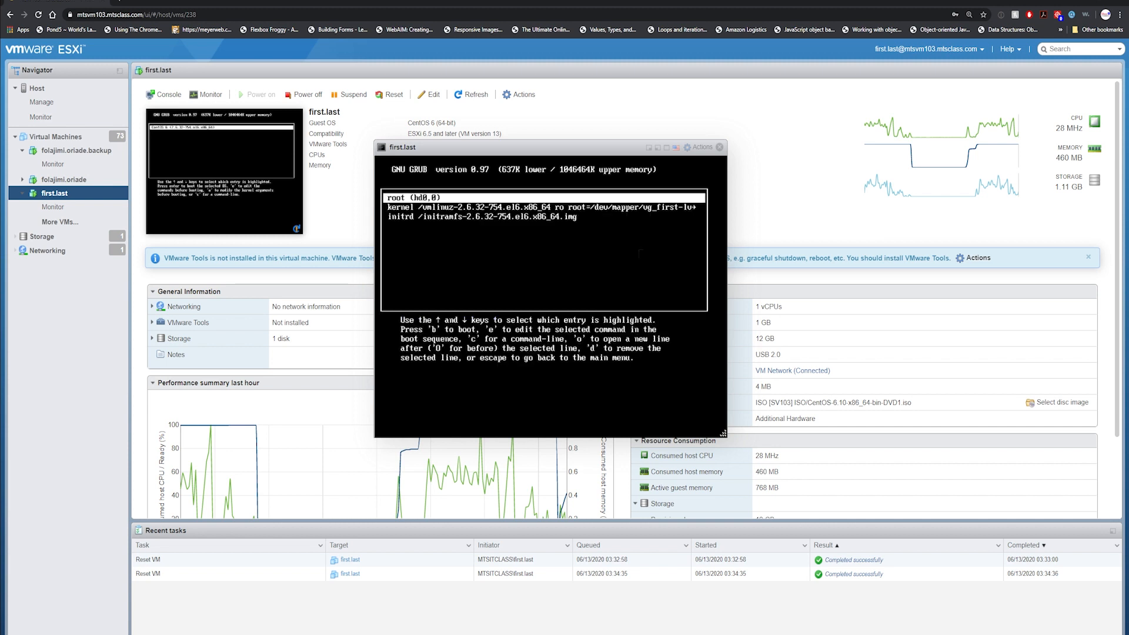
key(Down)
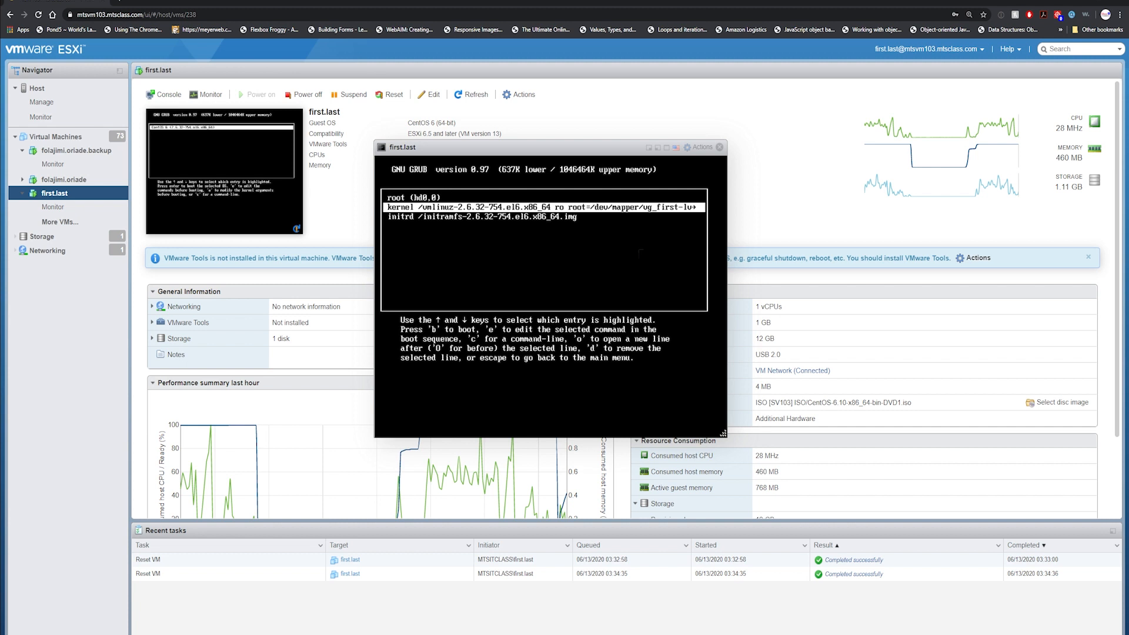
key(e)
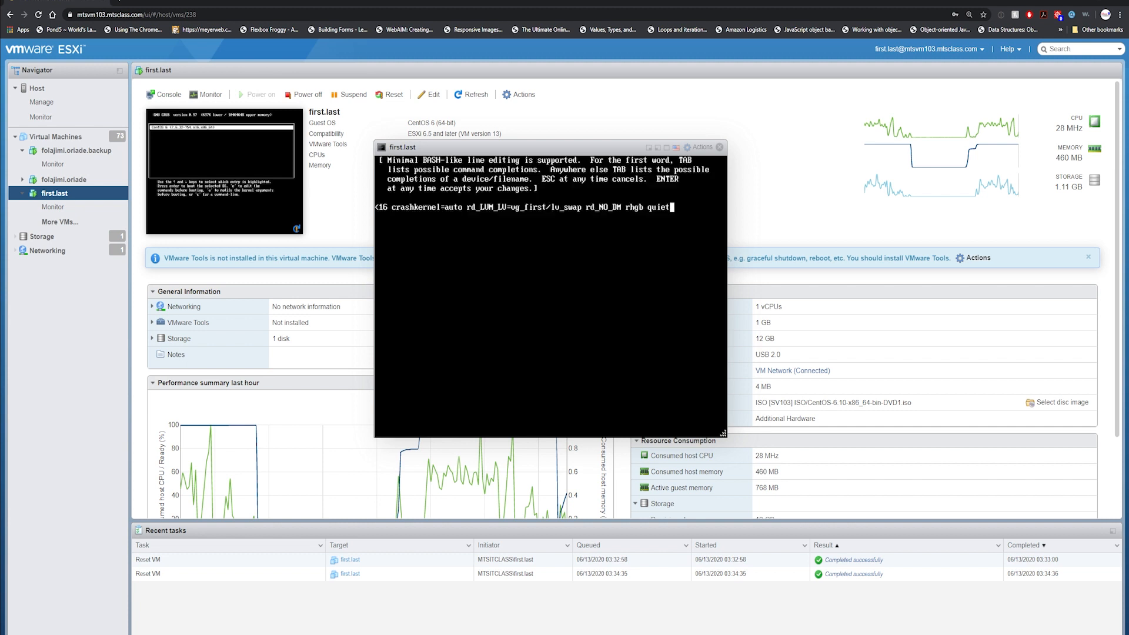
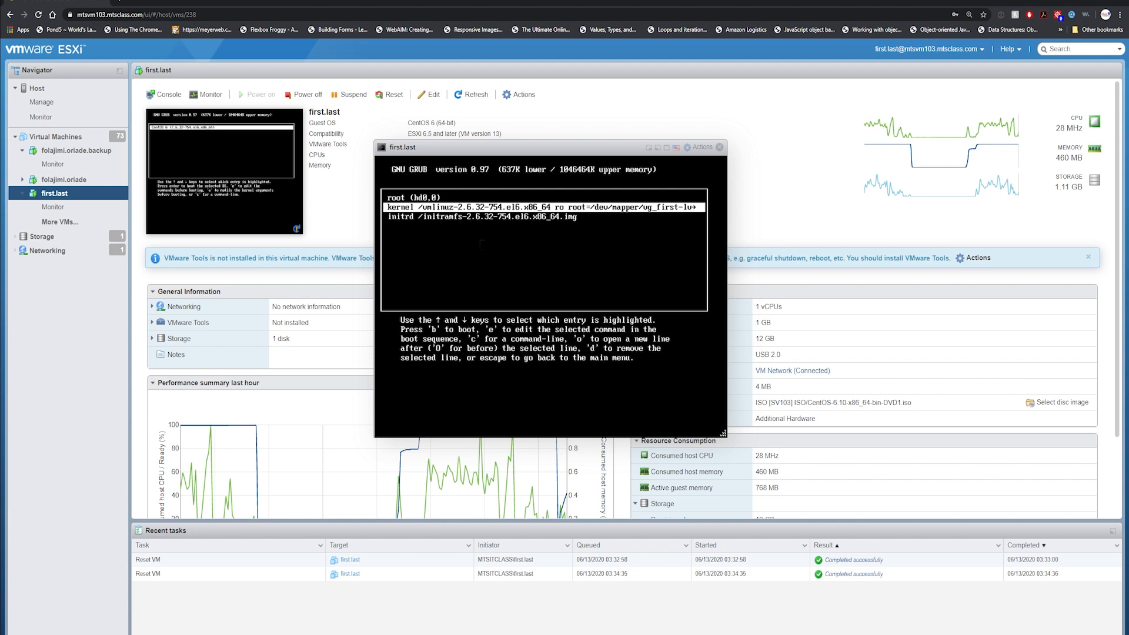
Boot the edited GRUB kernel line into single-user mode to reach a root shell.
key(b)
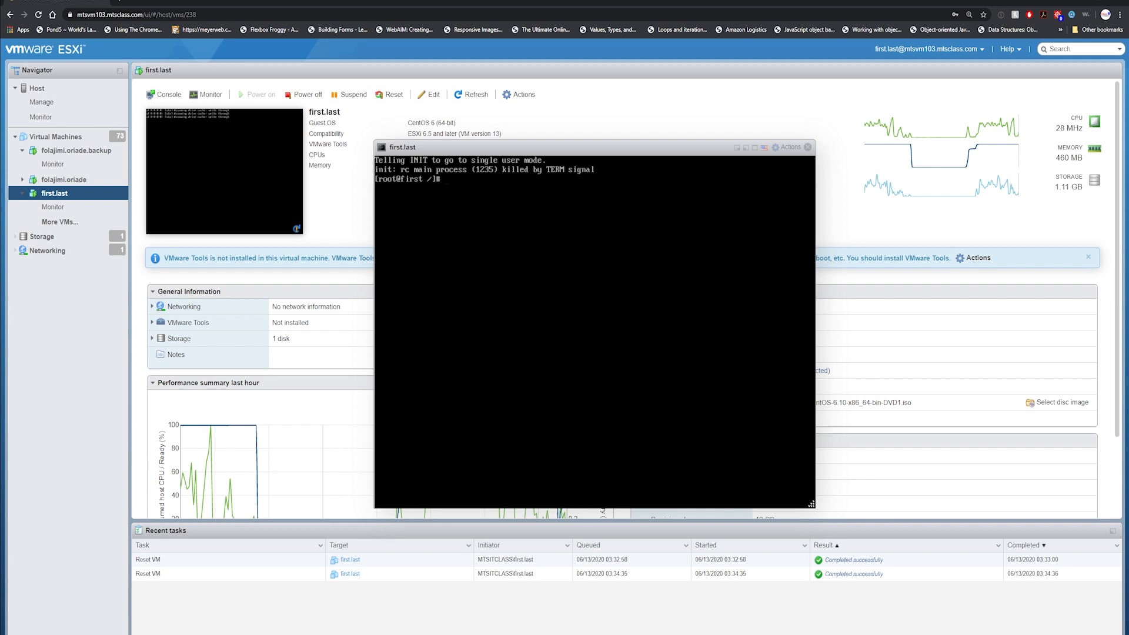
Set a new root password with passwd, confirming it, then enter the init 6 reboot command.
text(passwd)
key(Return)
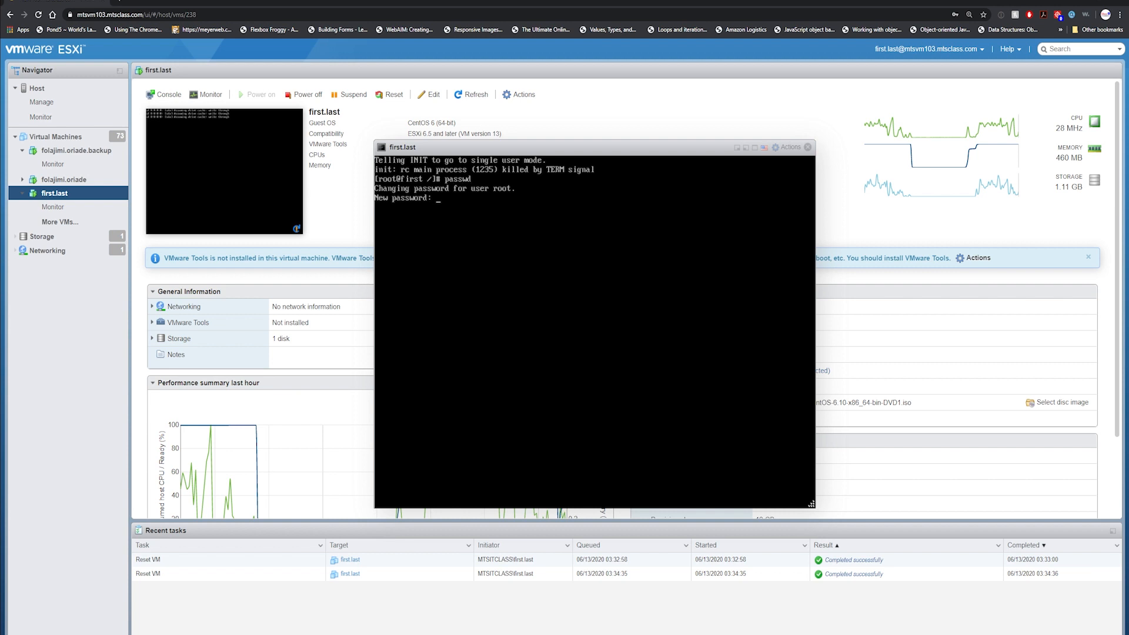
key(Return)
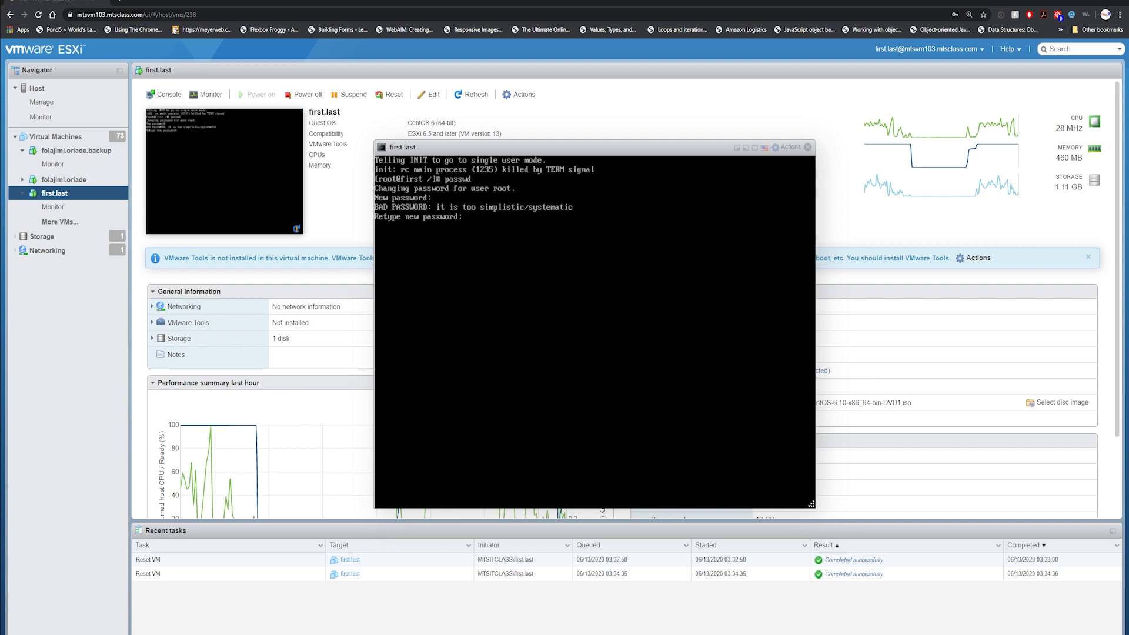
key(Return)
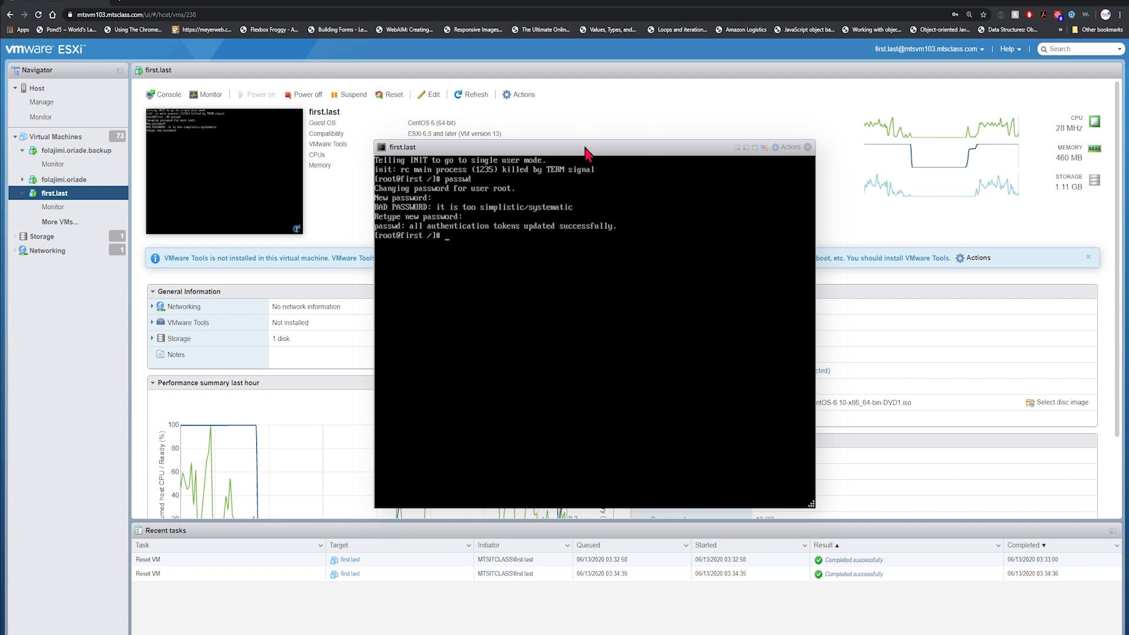
text(init 6)
Run init 6 so the VM reboots to the CentOS 6 graphical login screen.
key(Return)
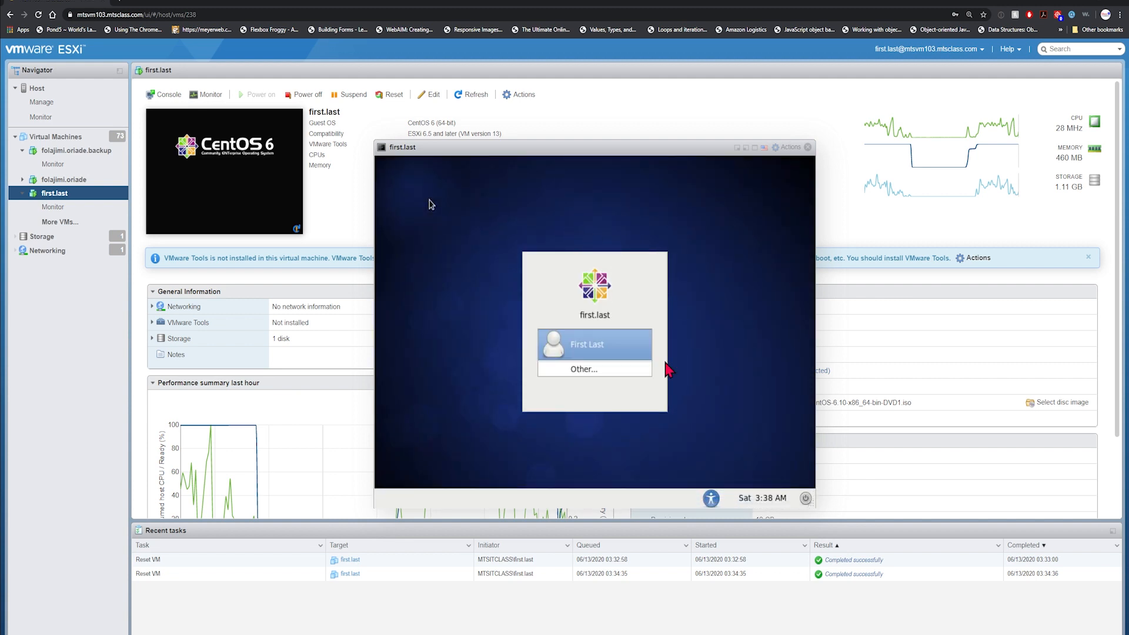
Choose Other... on the login screen and enter root as the username.
click(622, 366)
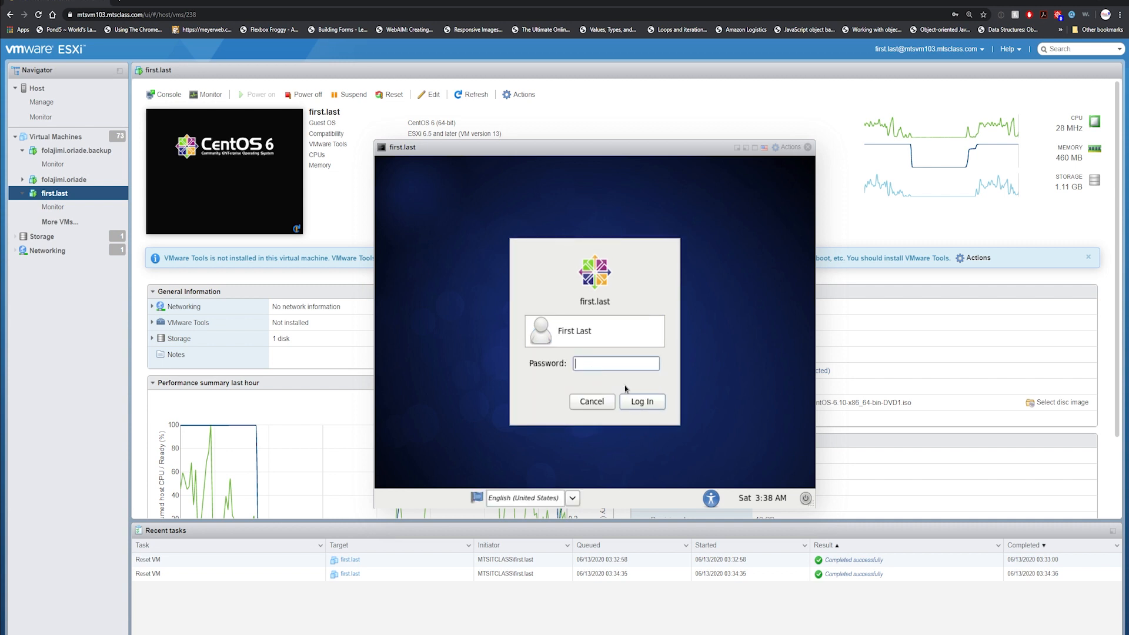
click(592, 402)
click(570, 376)
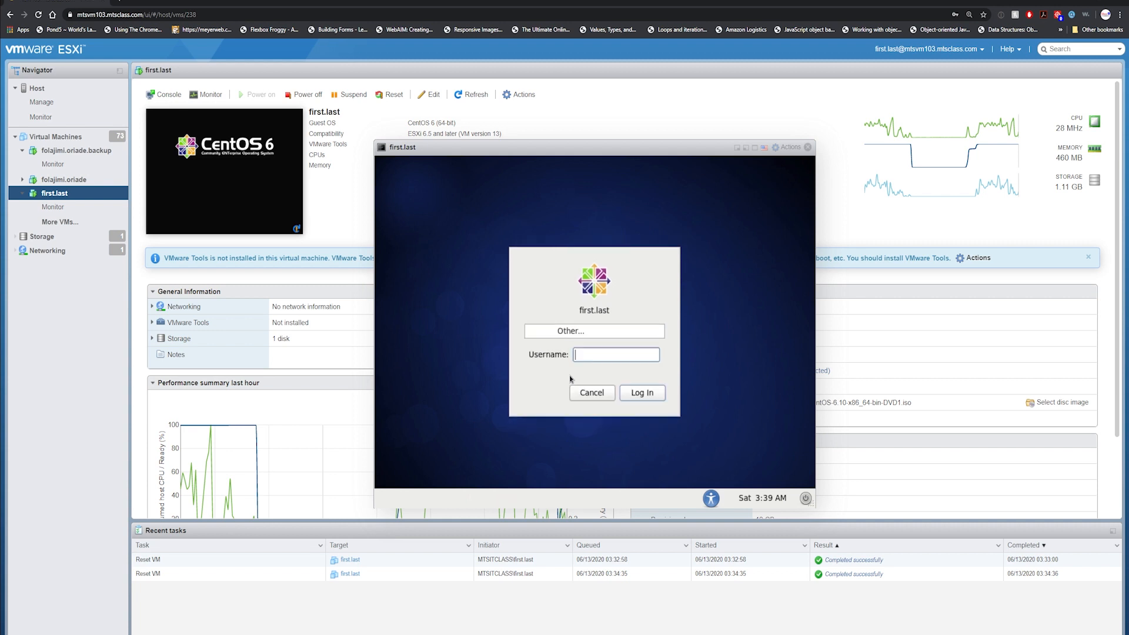
text(root)
key(Return)
Log in with the new root password and permanently dismiss the root super user warning.
text(•••••••)
key(BackSpace)
key(BackSpace)
key(BackSpace)
key(BackSpace)
key(BackSpace)
key(BackSpace)
key(BackSpace)
text(•••••••)
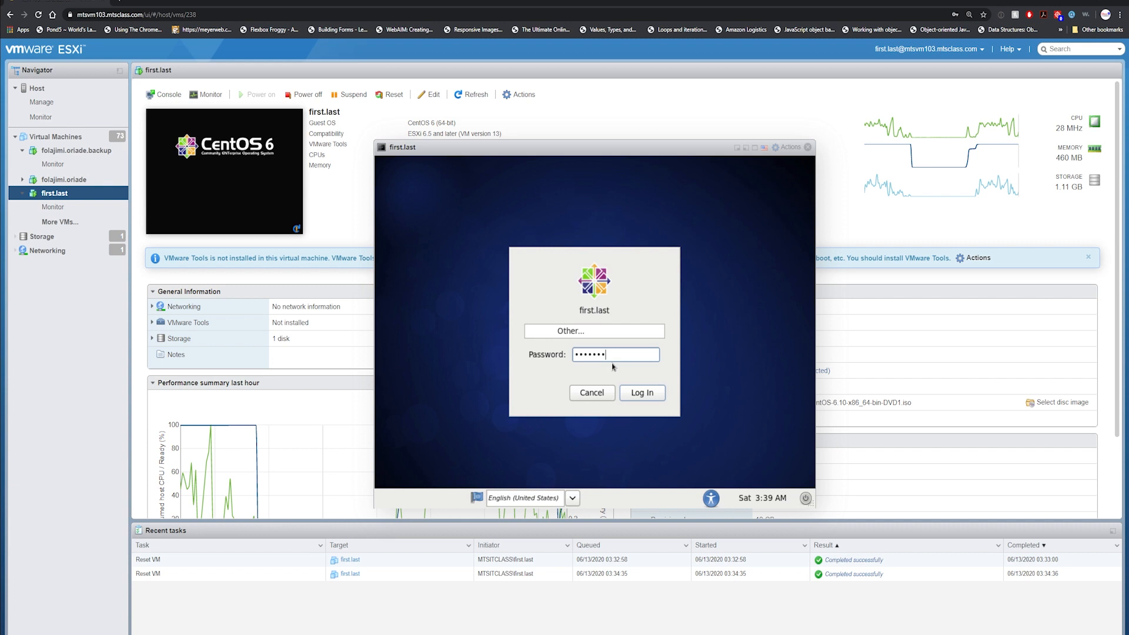
click(642, 392)
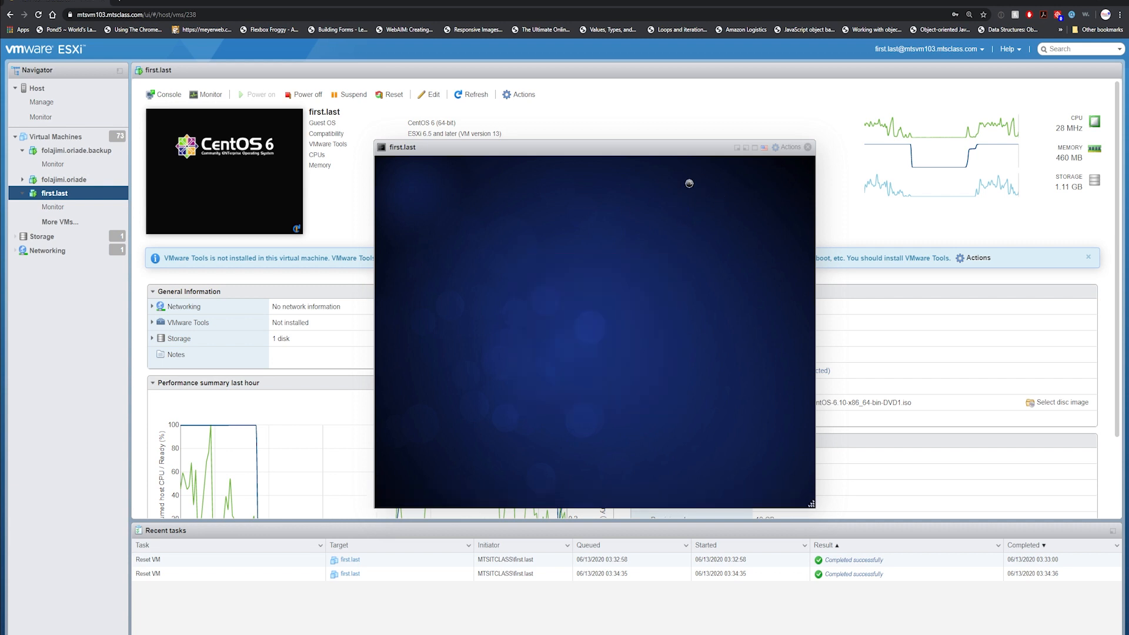
click(550, 369)
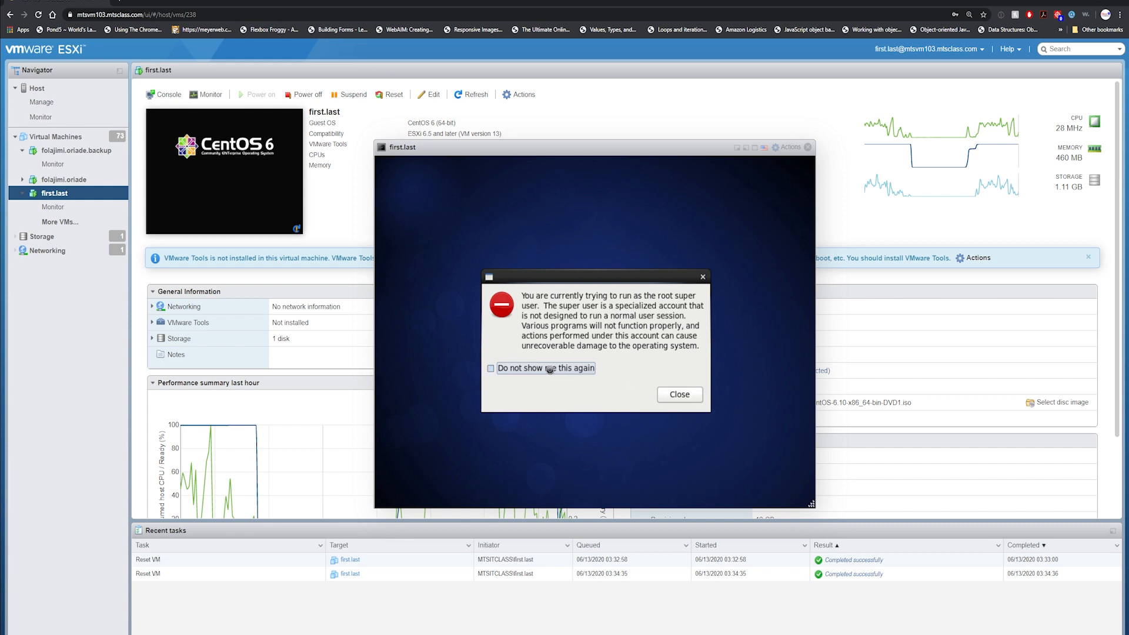
click(693, 394)
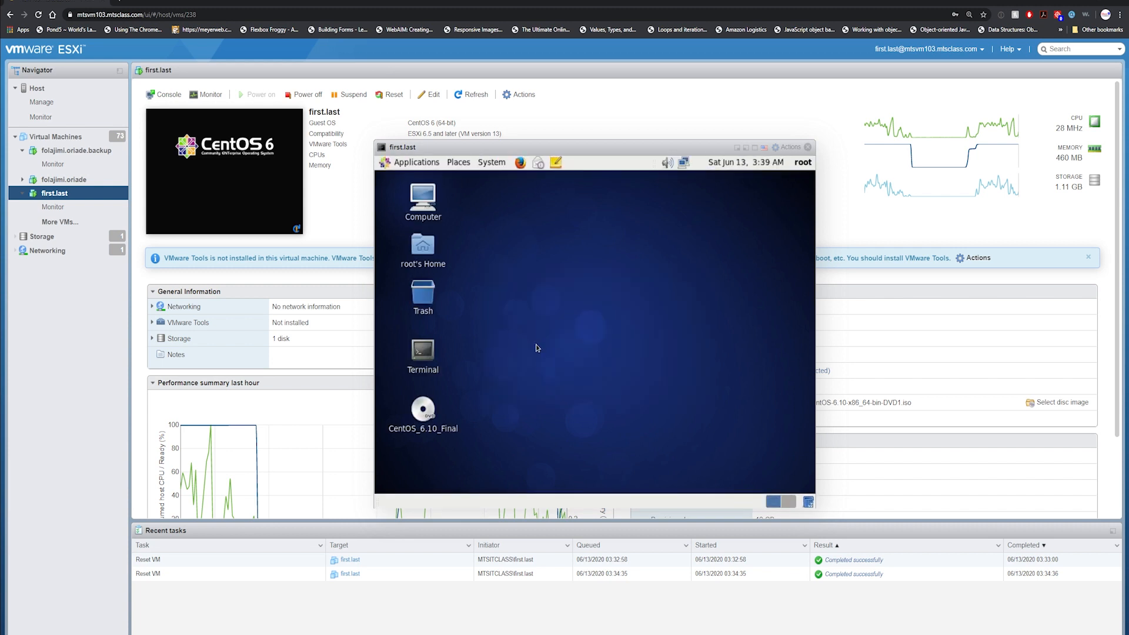